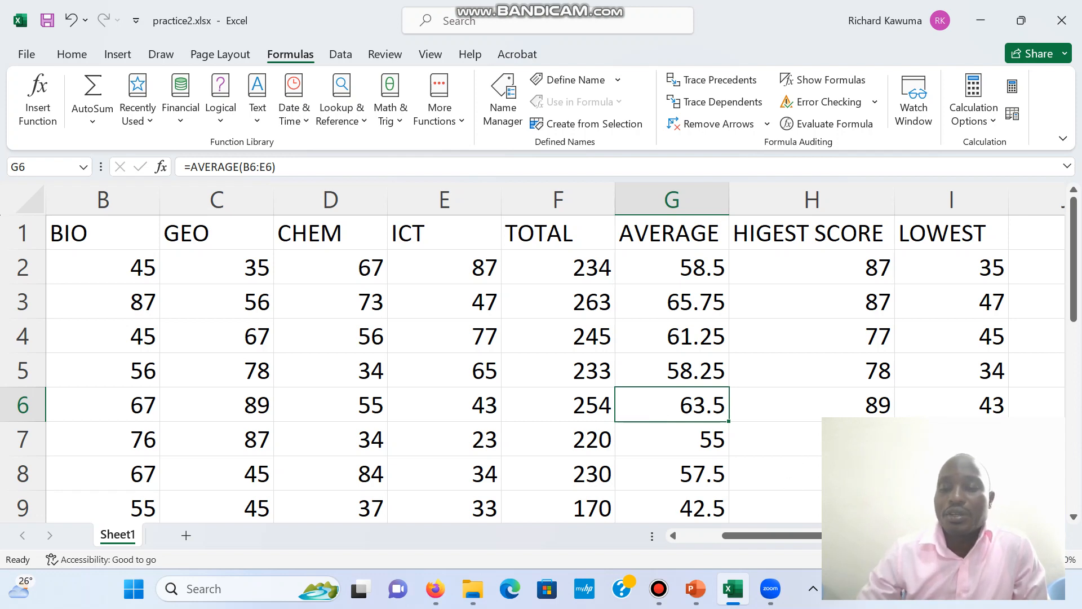
# Enter the heading POSITION in cell J1, directly after the LOWEST column
pyautogui.click(936, 560)
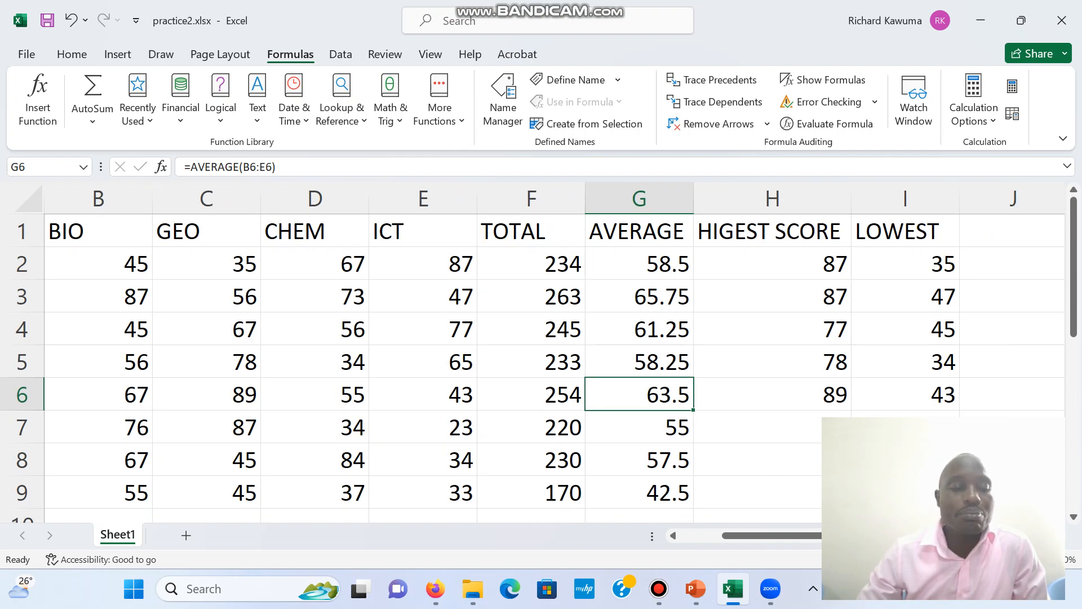
pyautogui.click(936, 559)
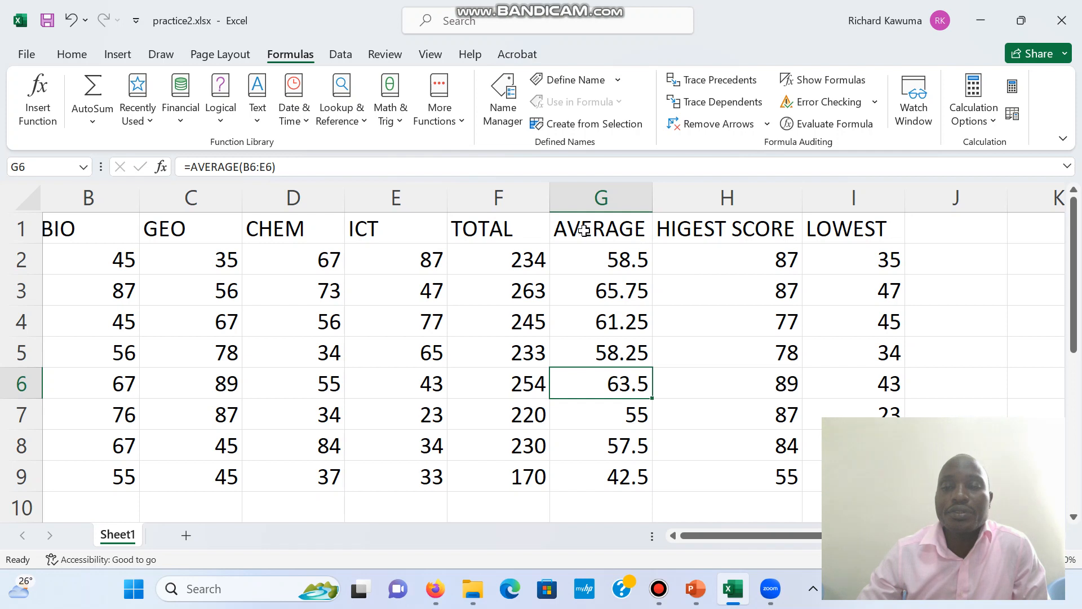
pyautogui.click(896, 232)
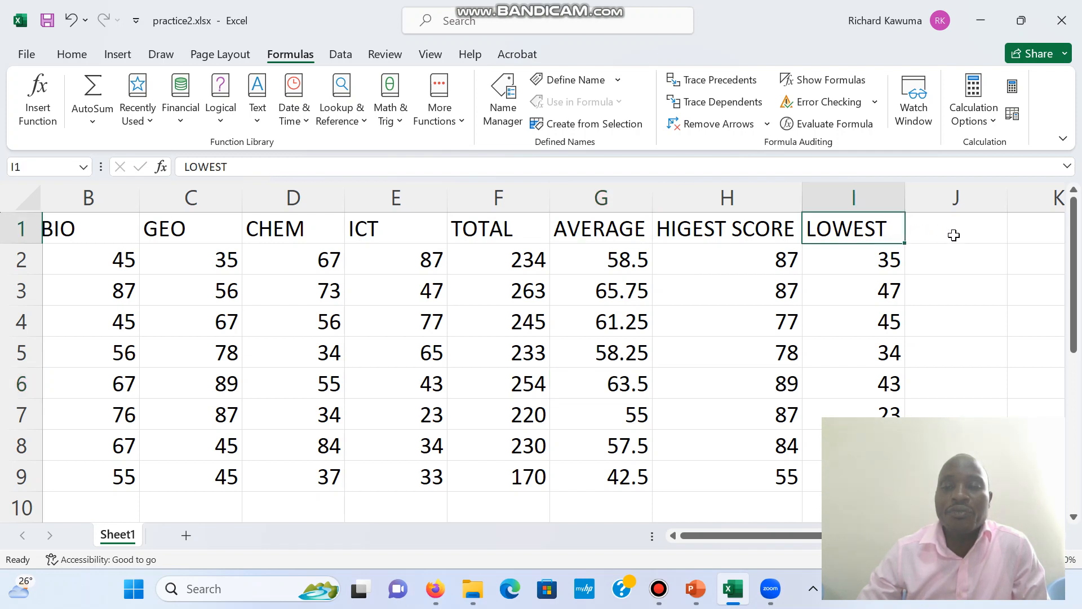
pyautogui.press('Down')
pyautogui.press('Down')
pyautogui.press('Up')
pyautogui.press('Up')
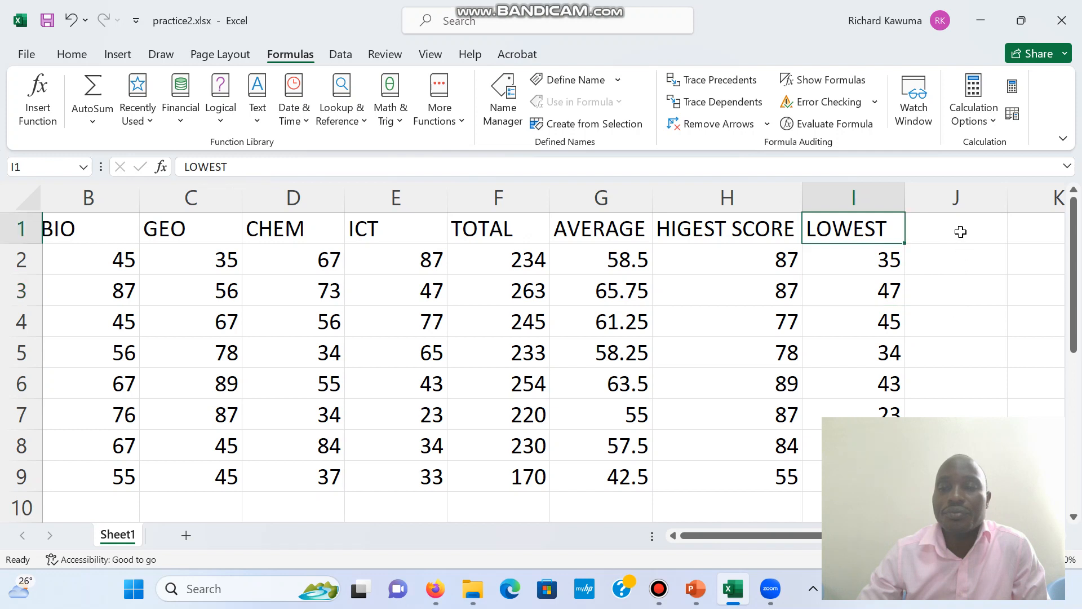
pyautogui.click(960, 231)
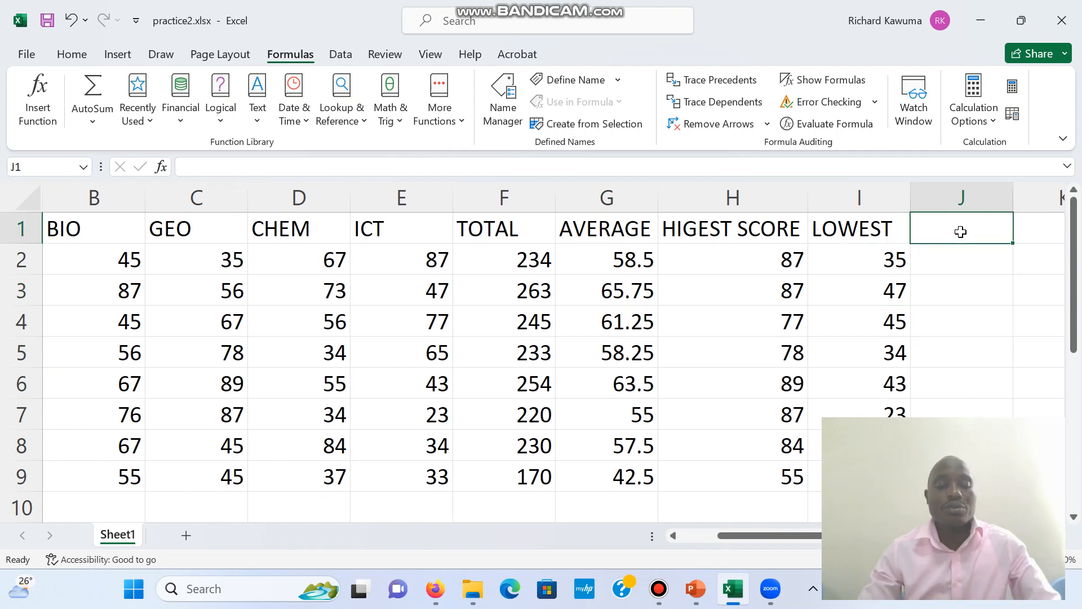
pyautogui.write('POSITION')
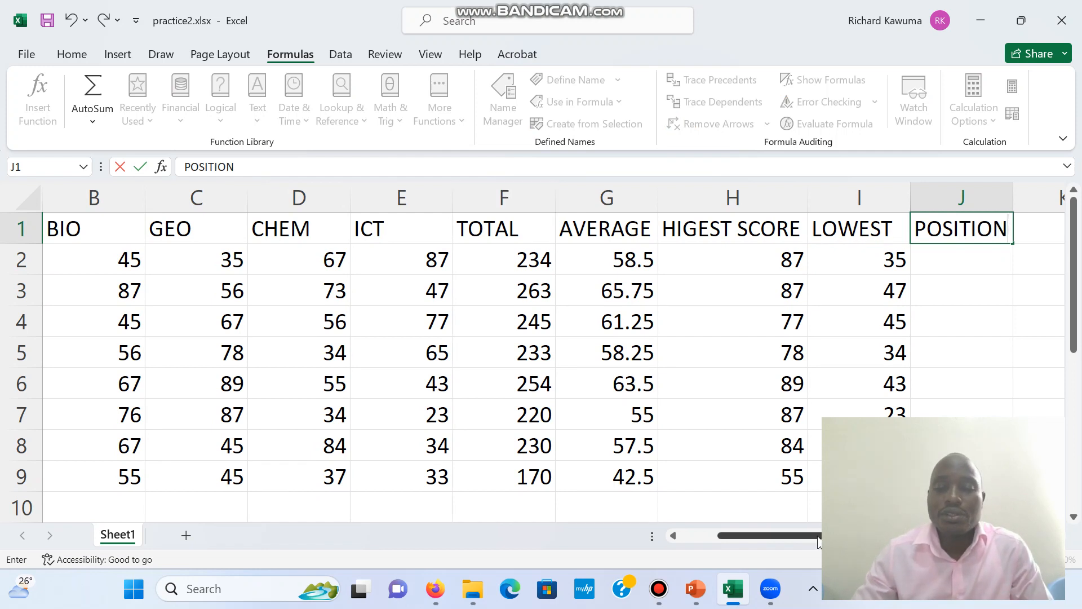
# Freeze the panes at cell B2 so the heading row and the NAME column stay in view
pyautogui.moveTo(816, 532); pyautogui.dragTo(734, 530)
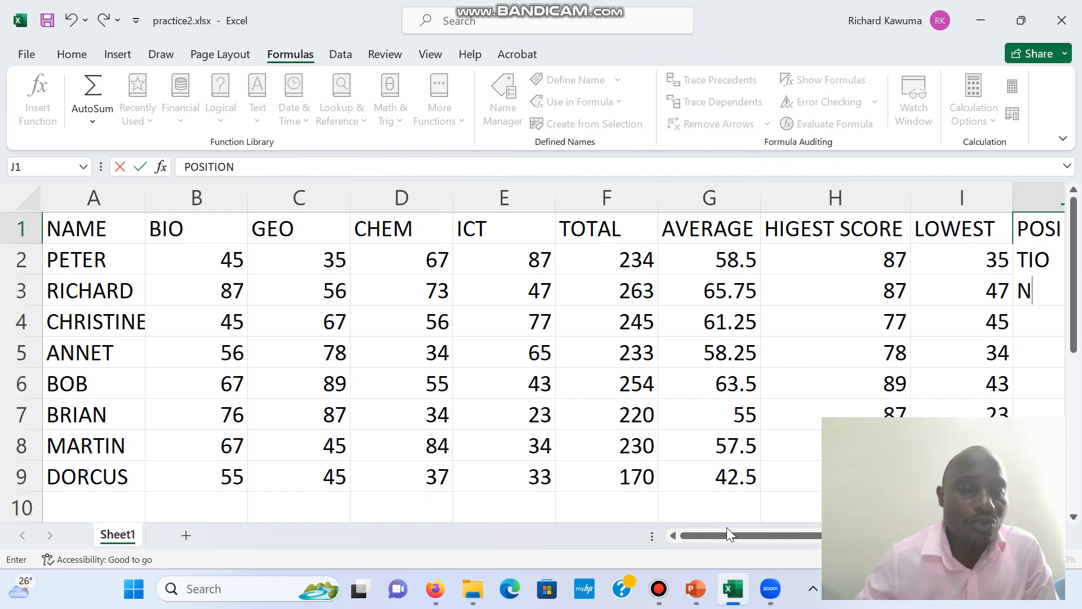
pyautogui.click(211, 252)
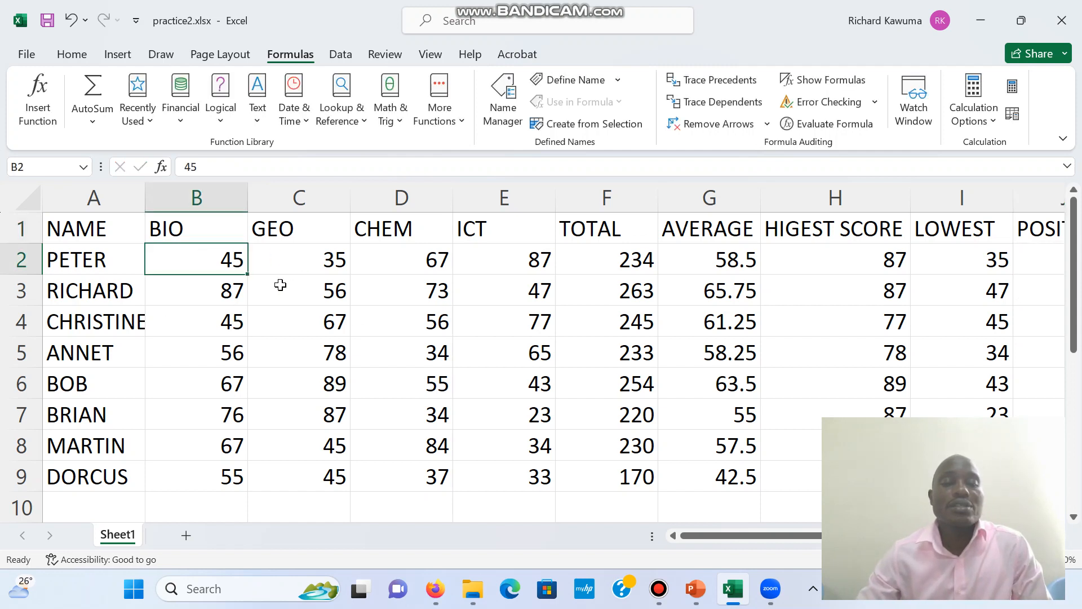
pyautogui.click(431, 56)
pyautogui.click(599, 122)
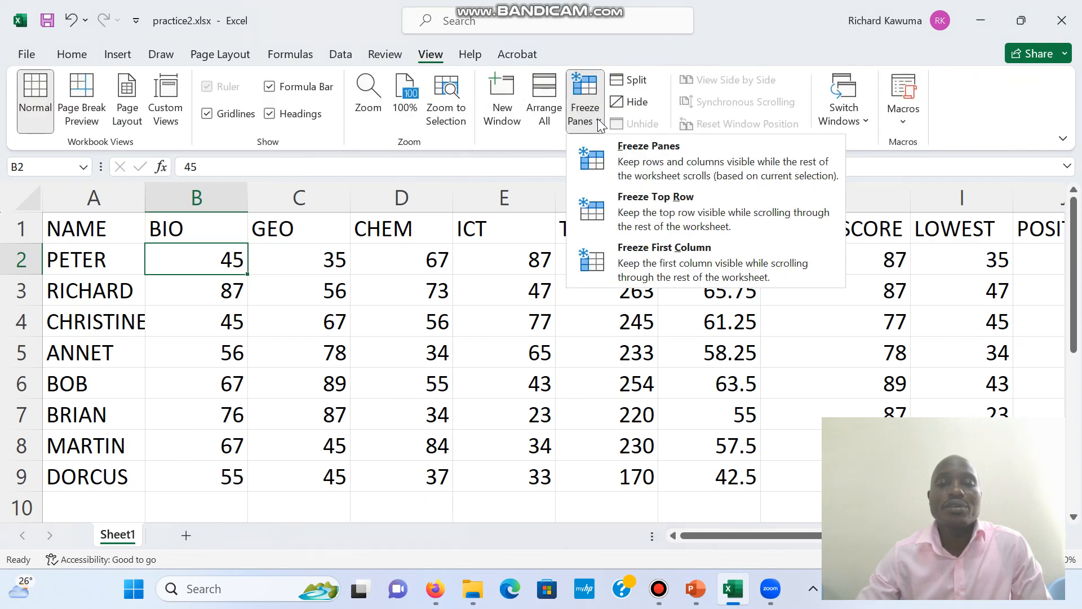
pyautogui.click(620, 159)
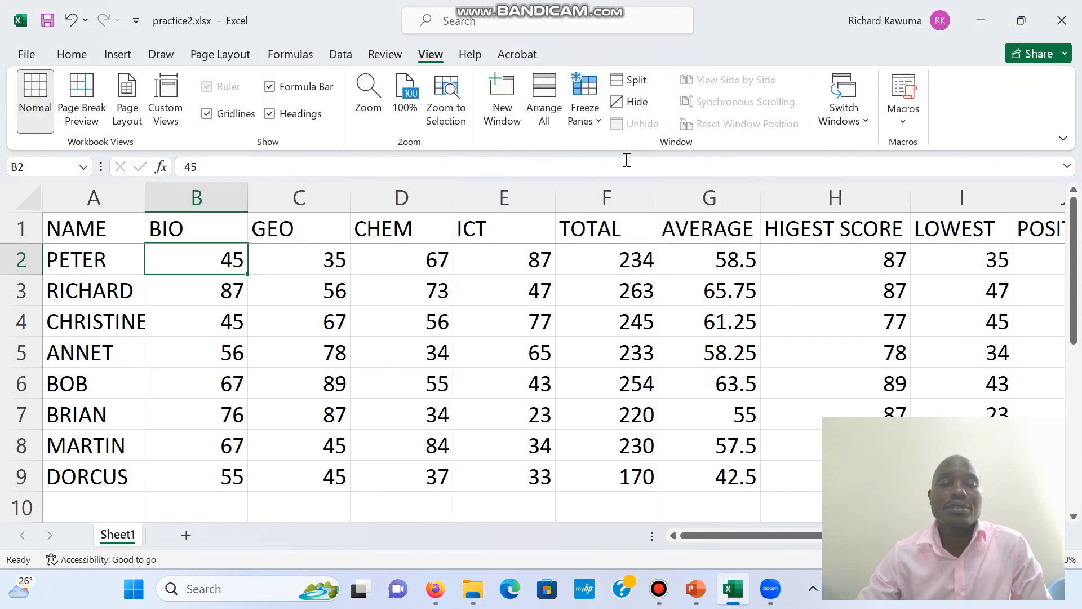
# Begin a formula with the RANK function in cell J2, the first cell under POSITION
pyautogui.moveTo(732, 535); pyautogui.dragTo(815, 538)
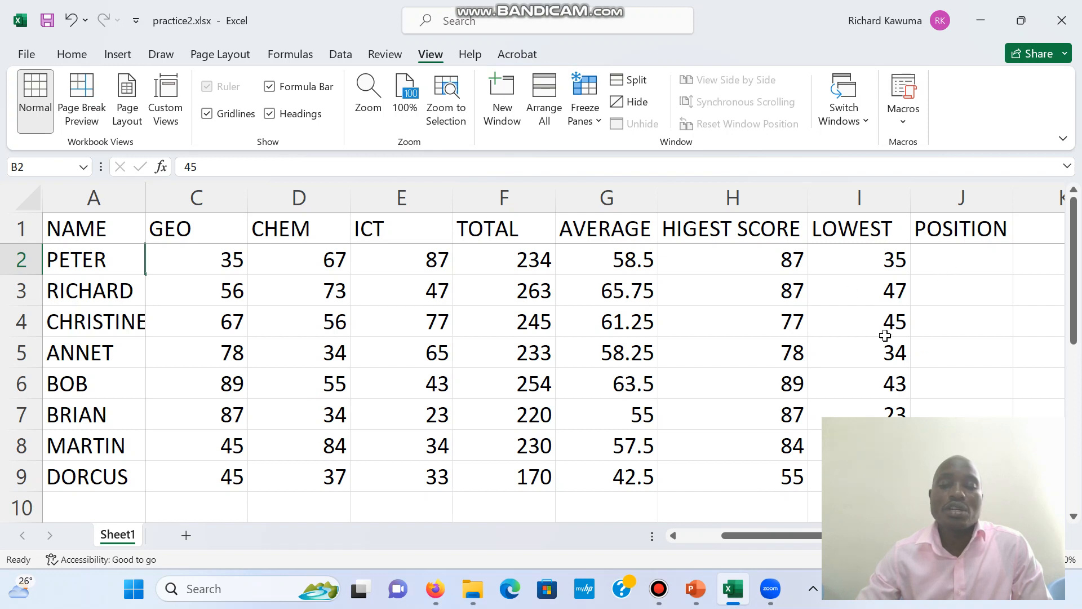
pyautogui.click(1060, 536)
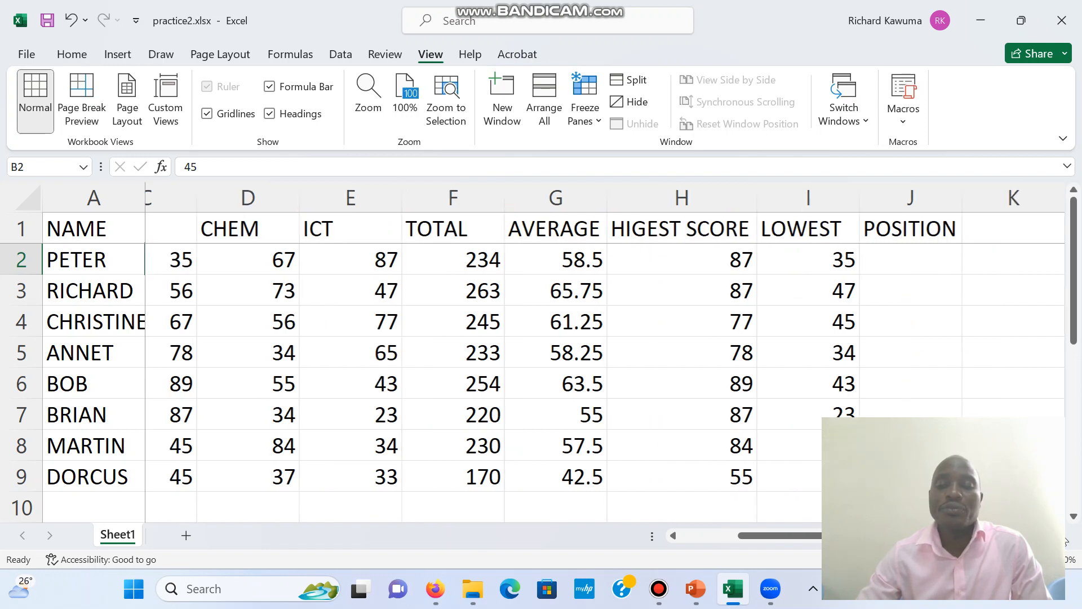
pyautogui.hscroll(5, 1065, 540)
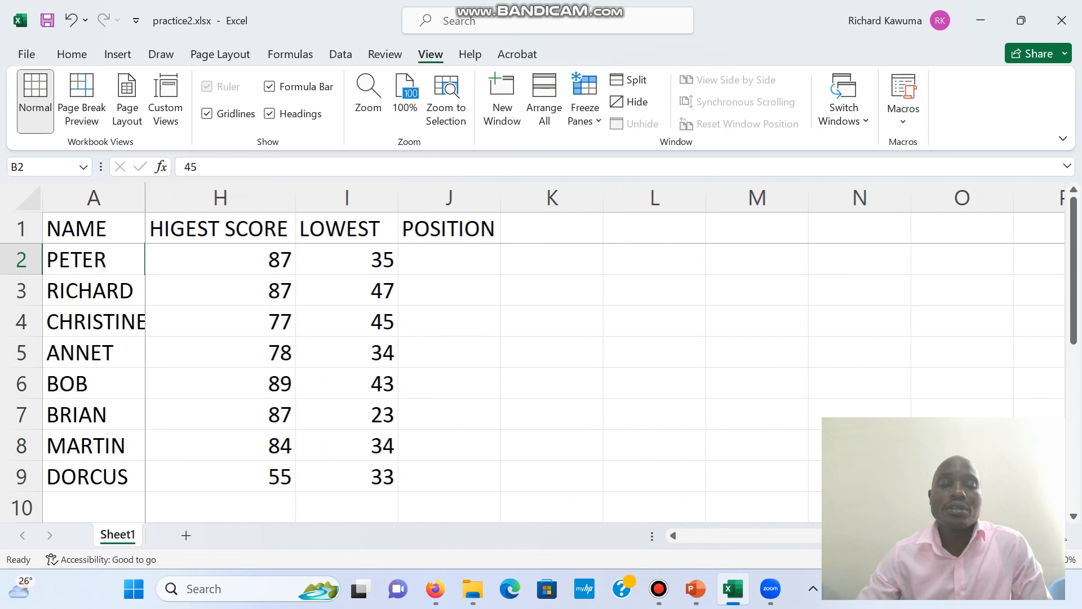
pyautogui.click(1060, 536)
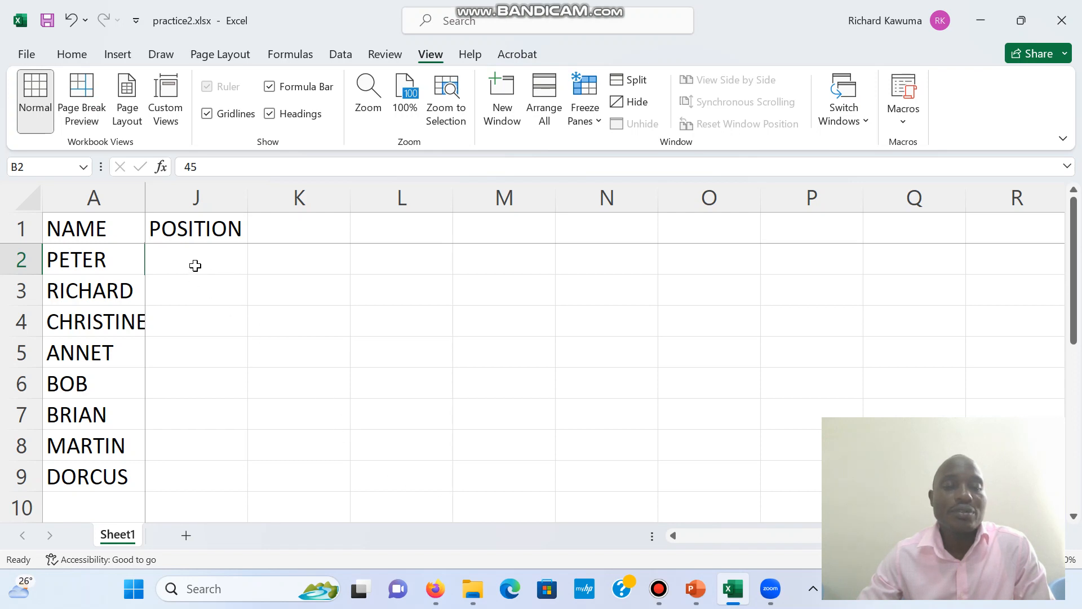
pyautogui.click(194, 266)
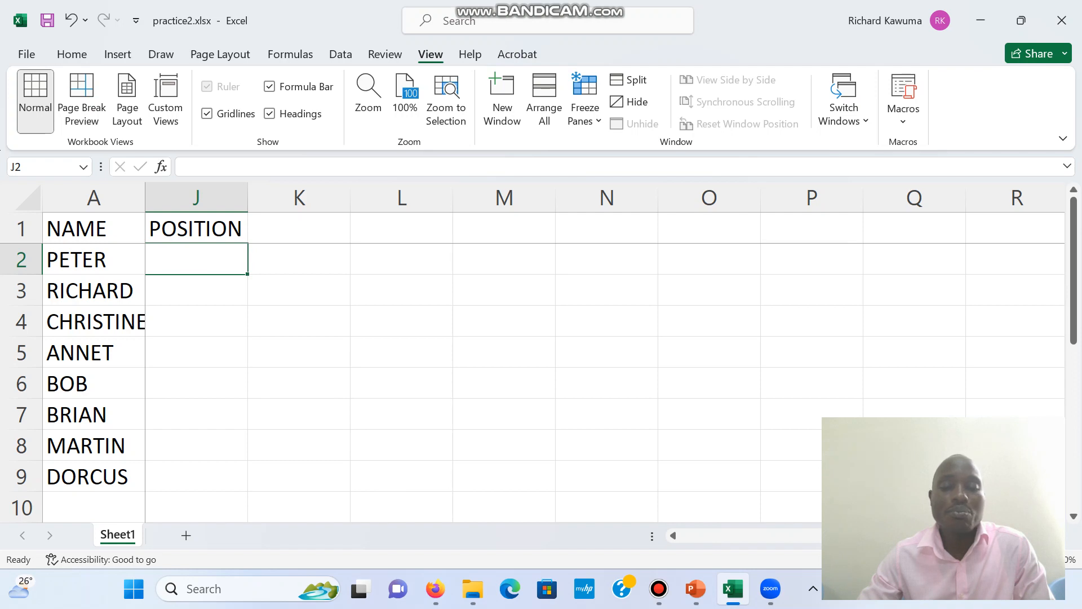
pyautogui.click(675, 534)
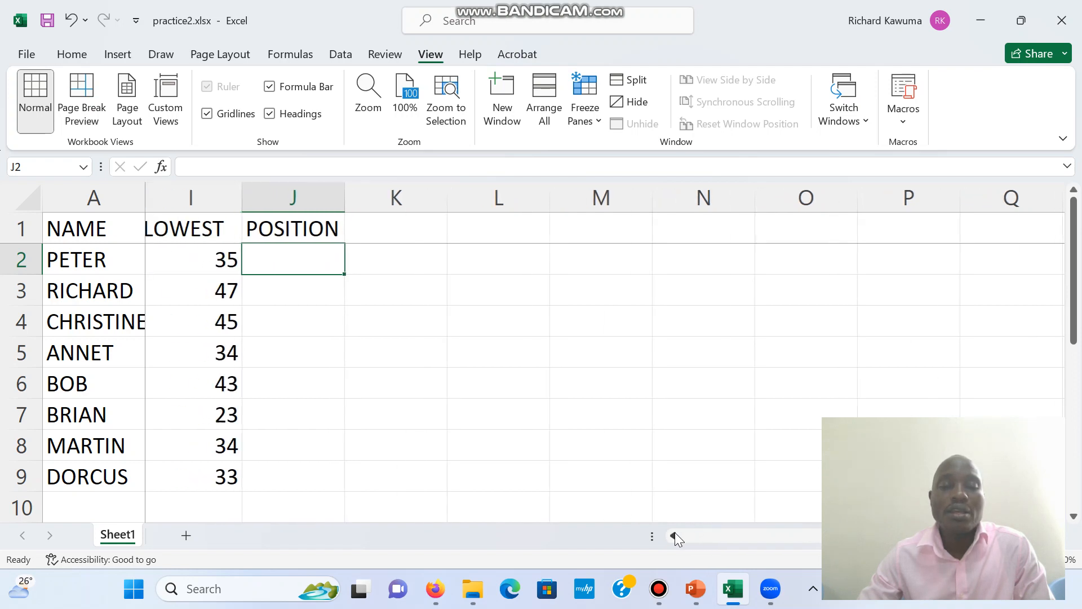
pyautogui.click(676, 534)
pyautogui.click(675, 535)
pyautogui.click(674, 534)
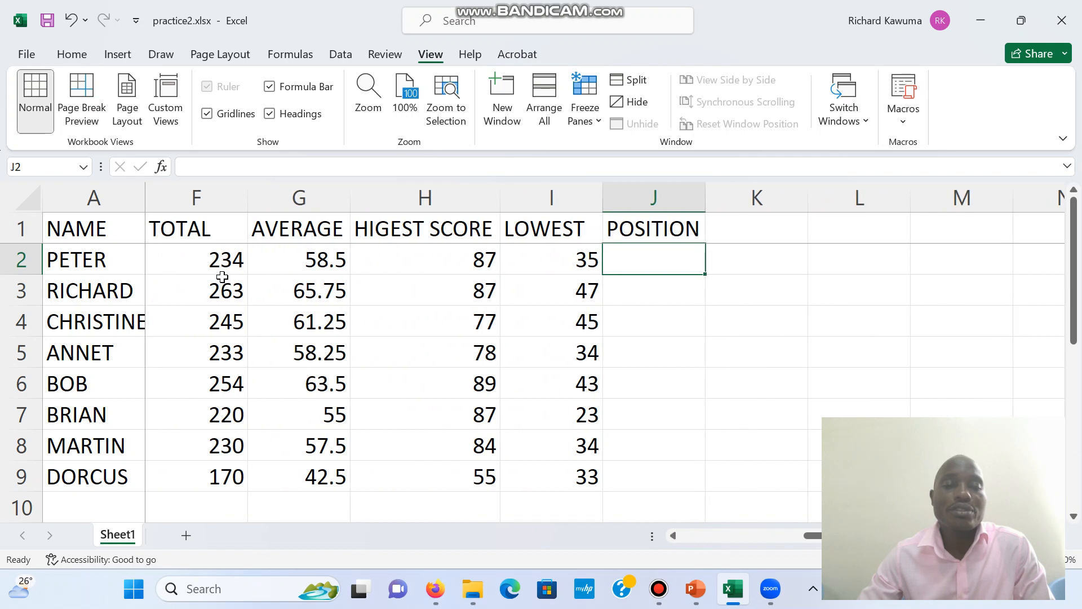
pyautogui.write('=')
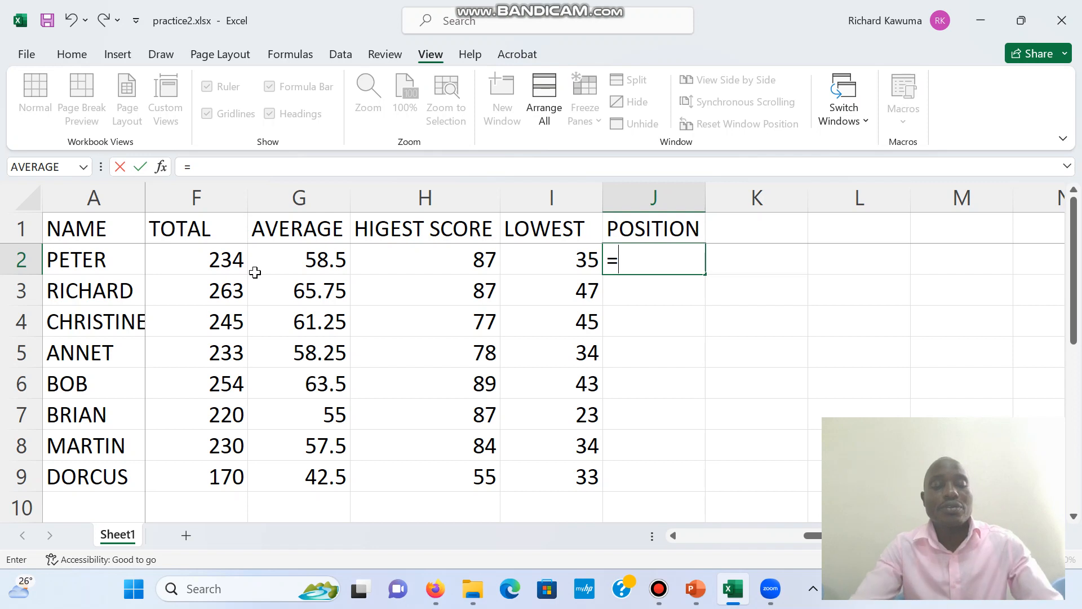
pyautogui.write('RA')
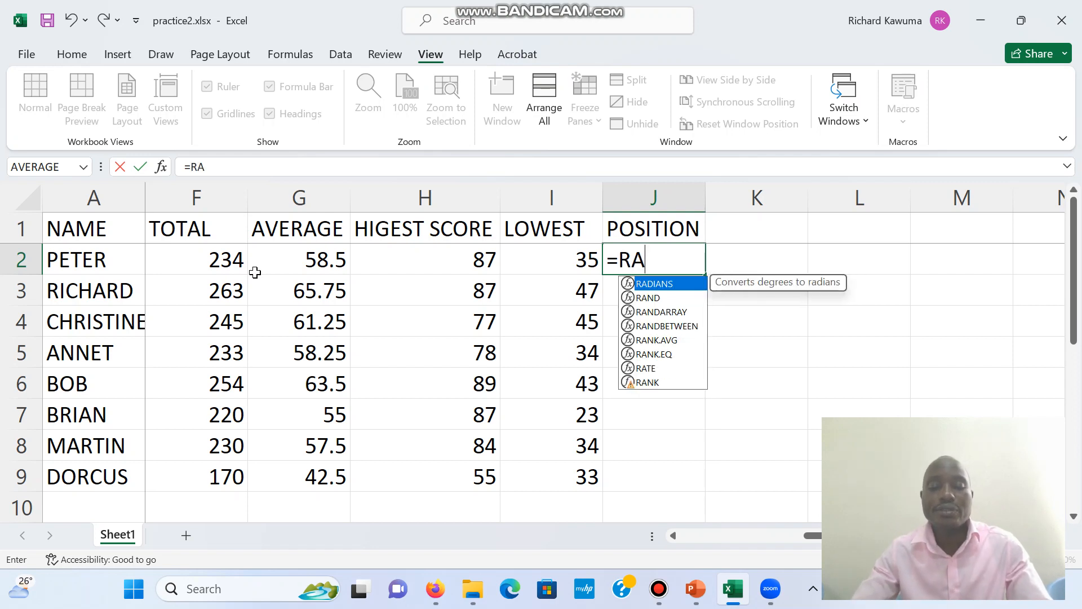
pyautogui.write('NK')
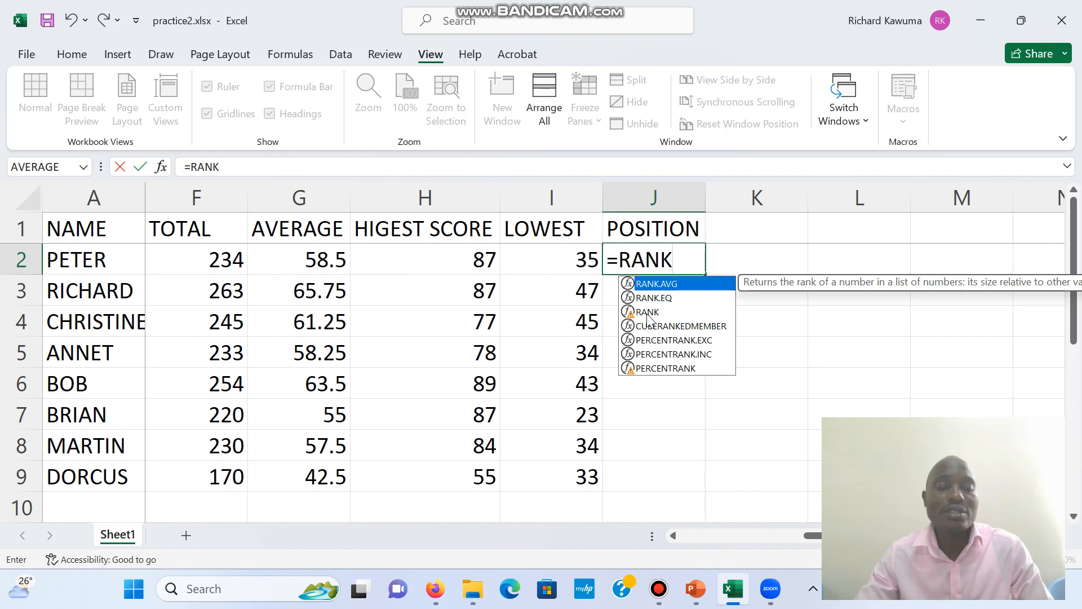
pyautogui.doubleClick(646, 313)
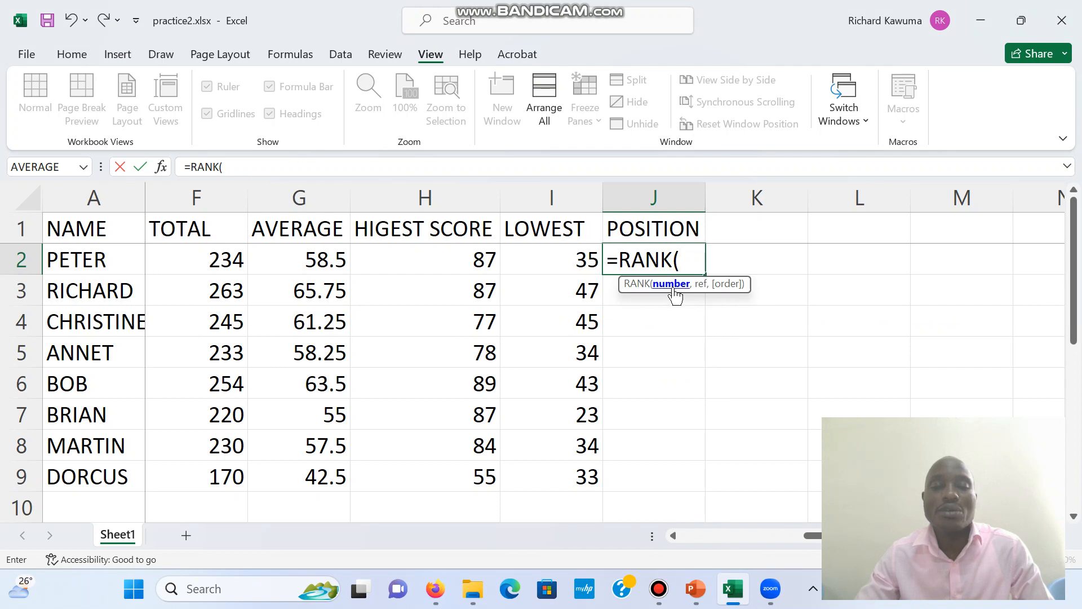
# Complete the RANK formula in J2 with number F2, reference range F2:F9 and order 0 for descending
pyautogui.click(210, 260)
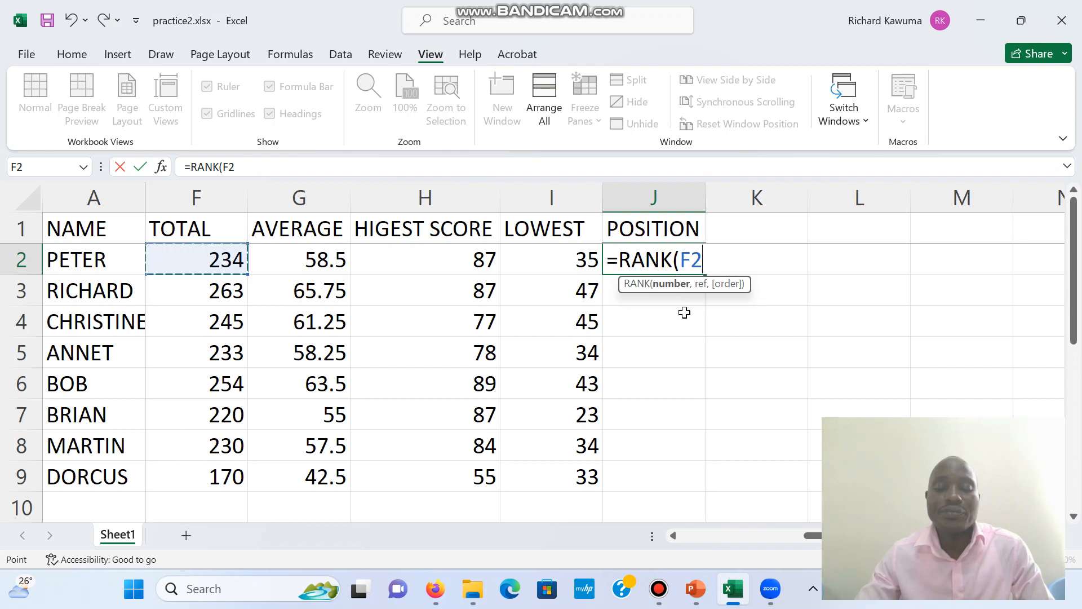
pyautogui.write(',')
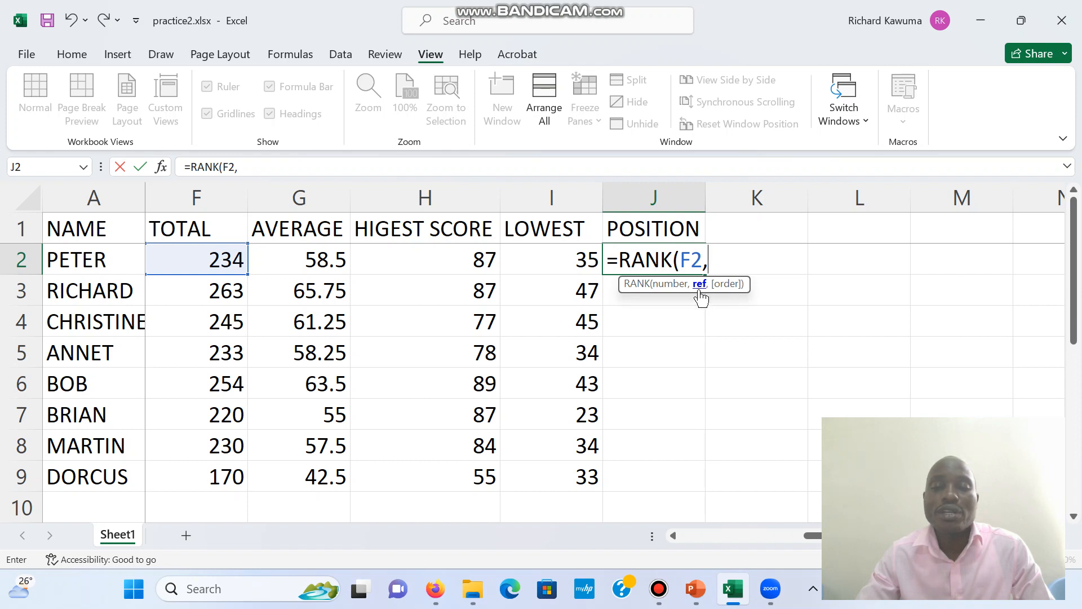
pyautogui.moveTo(221, 259); pyautogui.dragTo(198, 479)
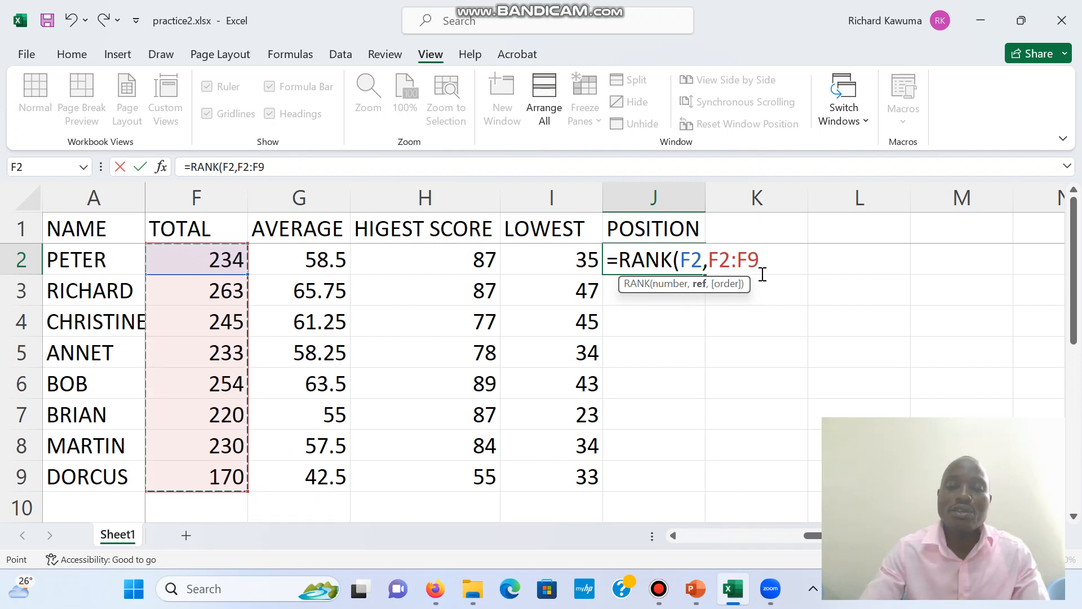
pyautogui.write(',')
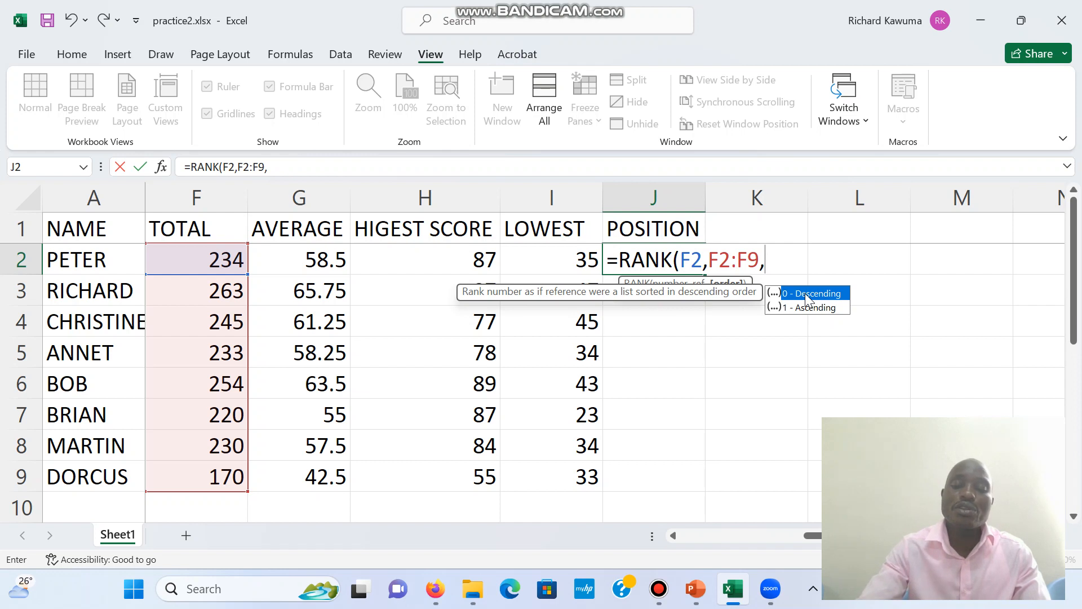
pyautogui.write('0')
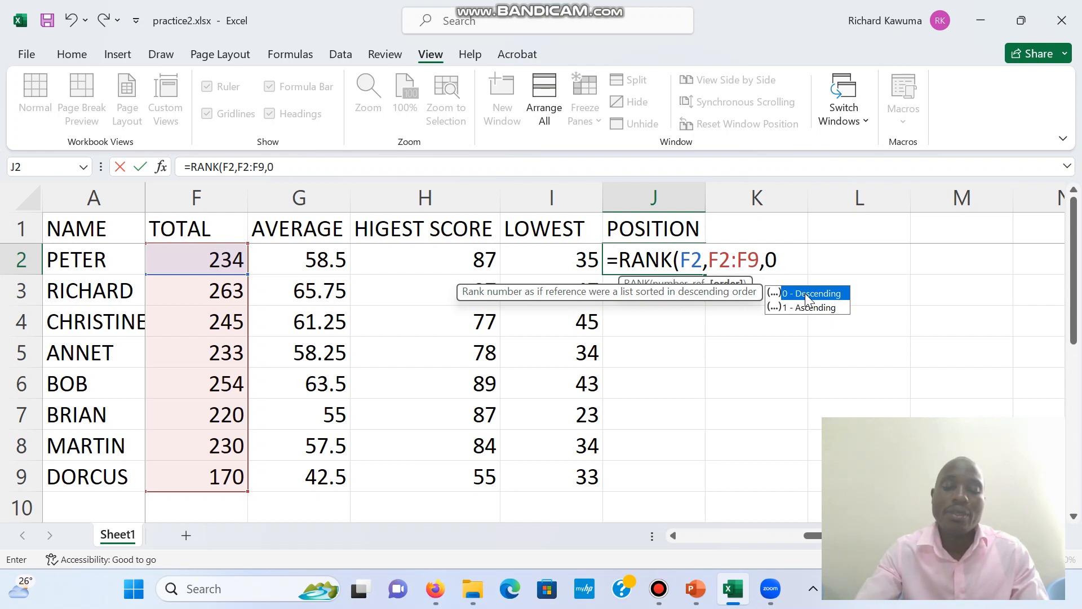
pyautogui.write(')')
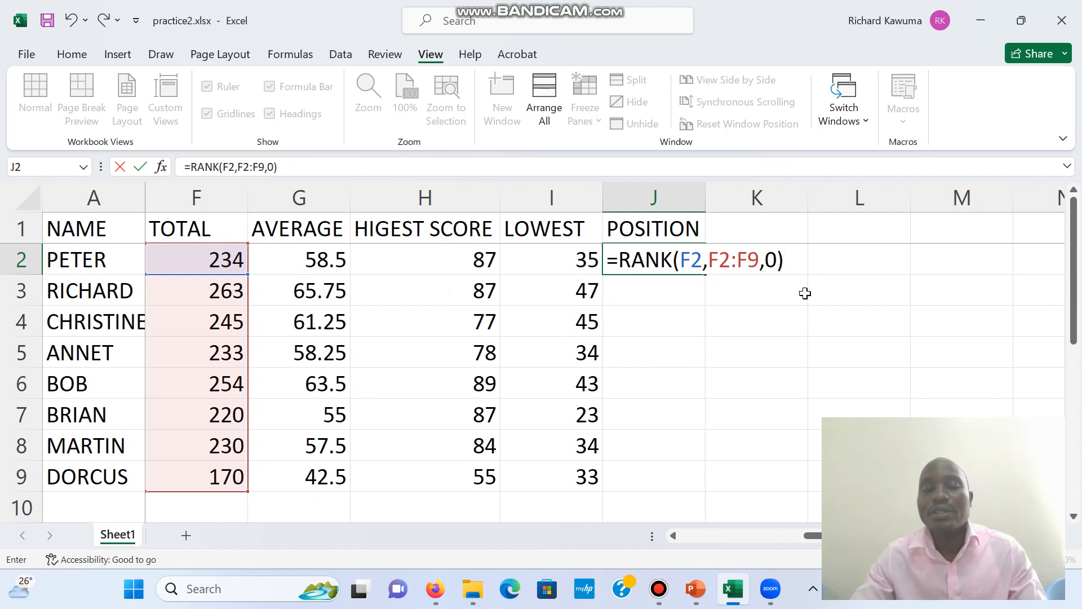
pyautogui.press('Return')
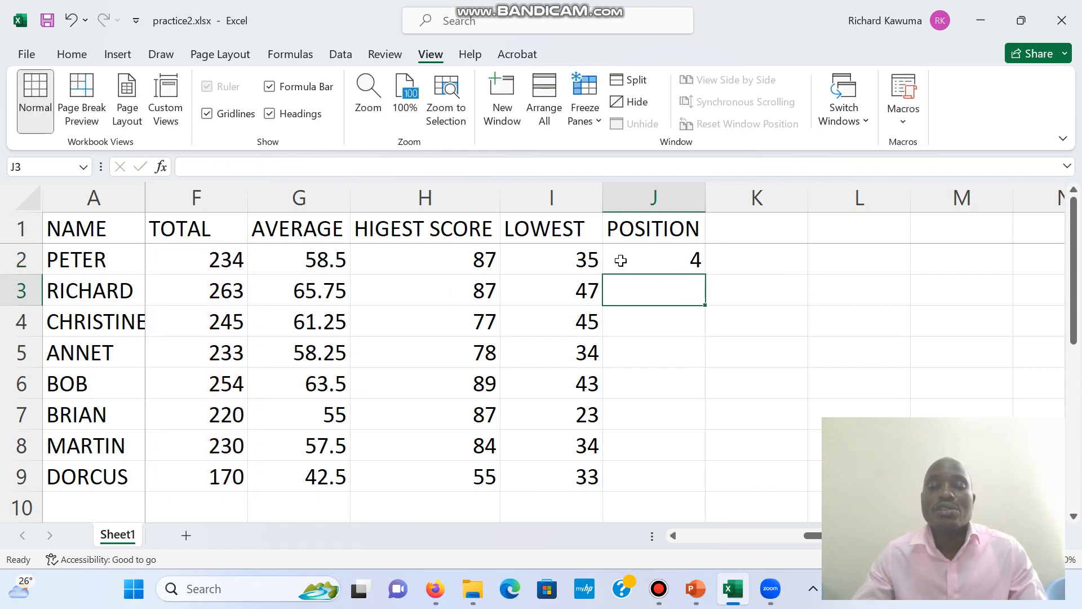
# Fill the RANK formula from J2 down to J9 and inspect the copied formulas in the POSITION column
pyautogui.click(620, 261)
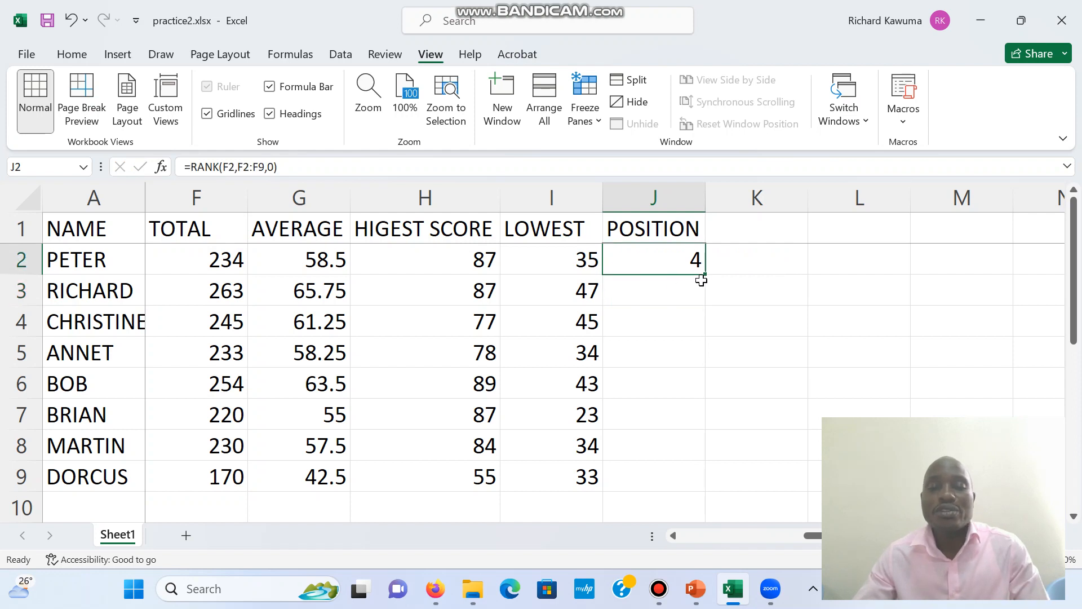
pyautogui.moveTo(706, 277); pyautogui.dragTo(701, 483)
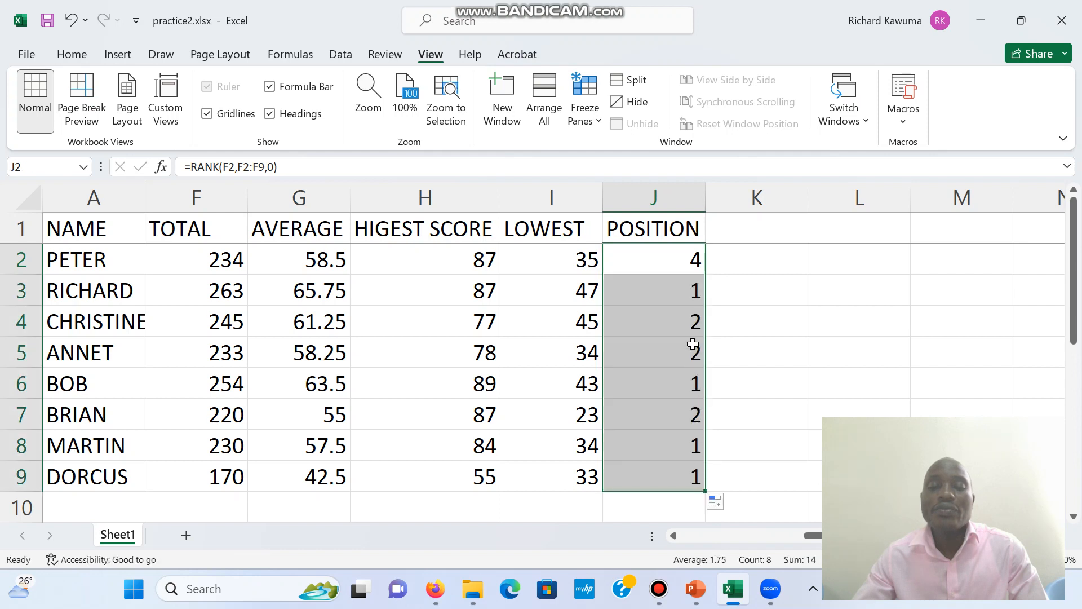
pyautogui.click(681, 291)
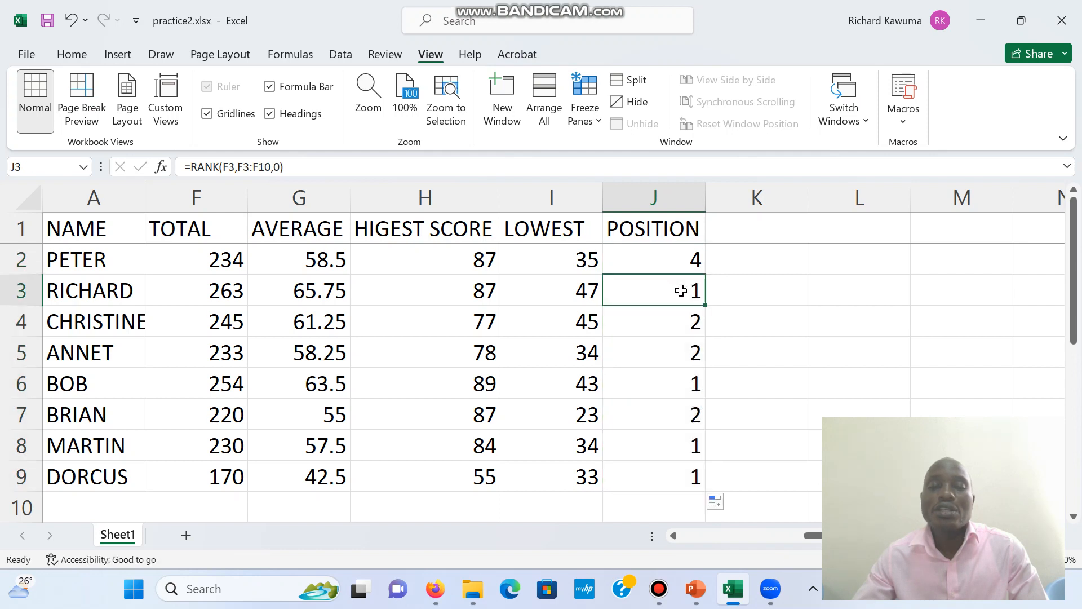
pyautogui.click(668, 265)
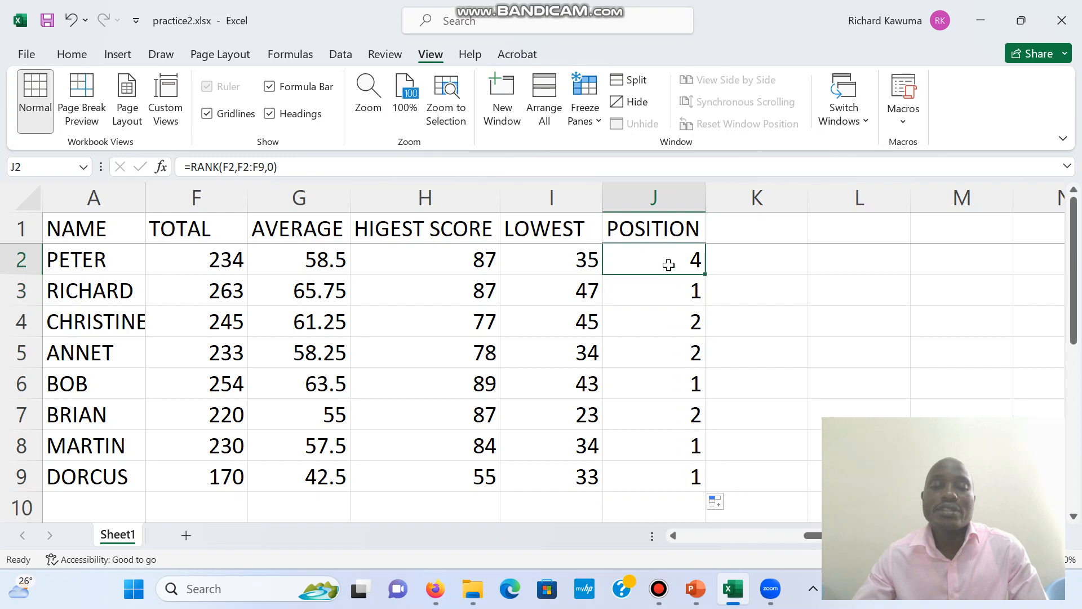
pyautogui.click(678, 296)
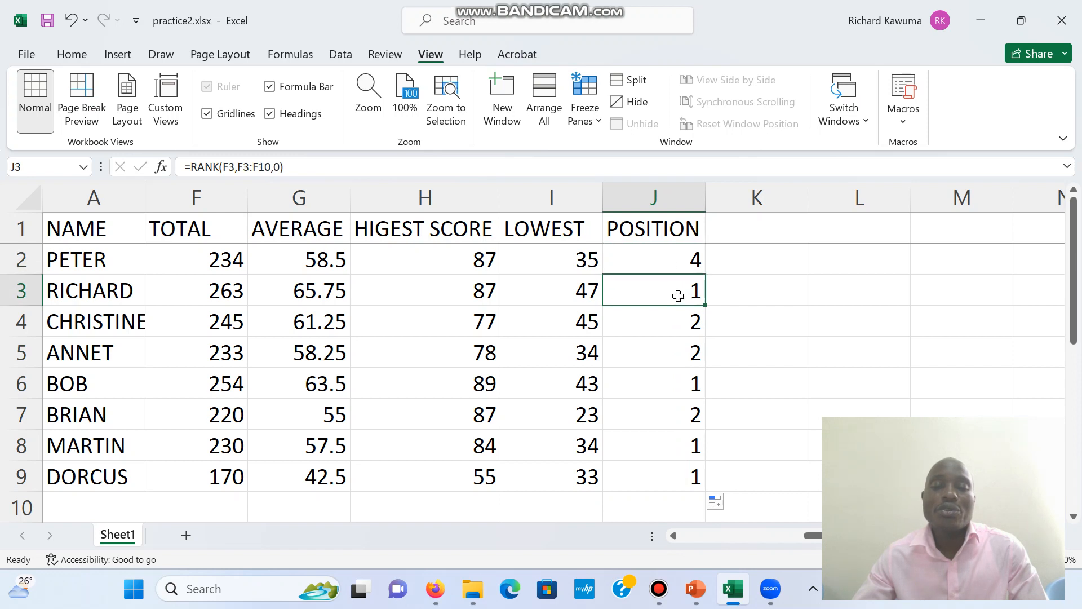
pyautogui.click(682, 454)
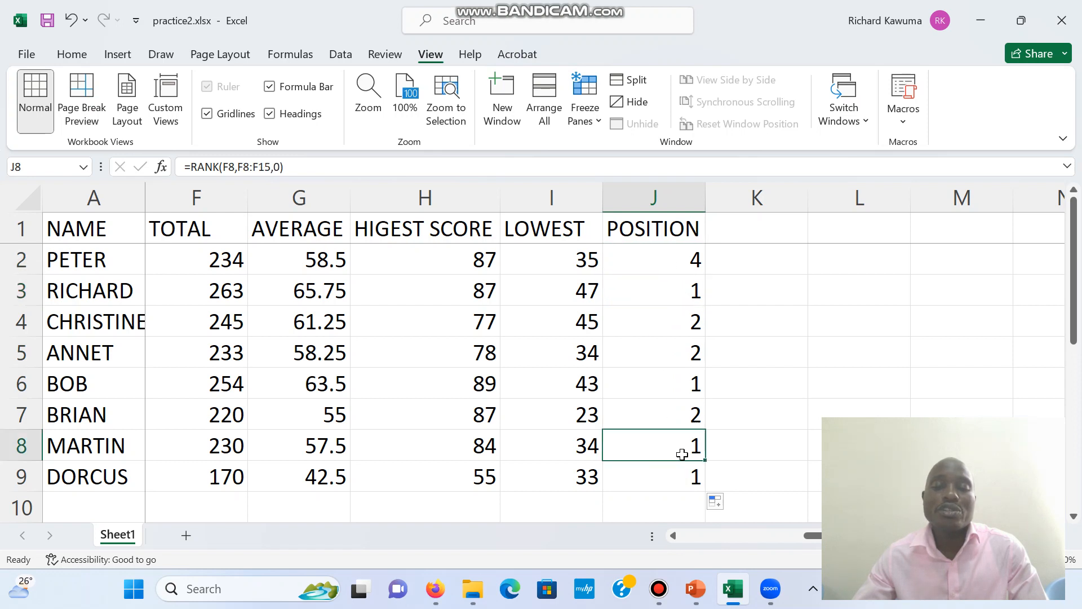
pyautogui.click(675, 478)
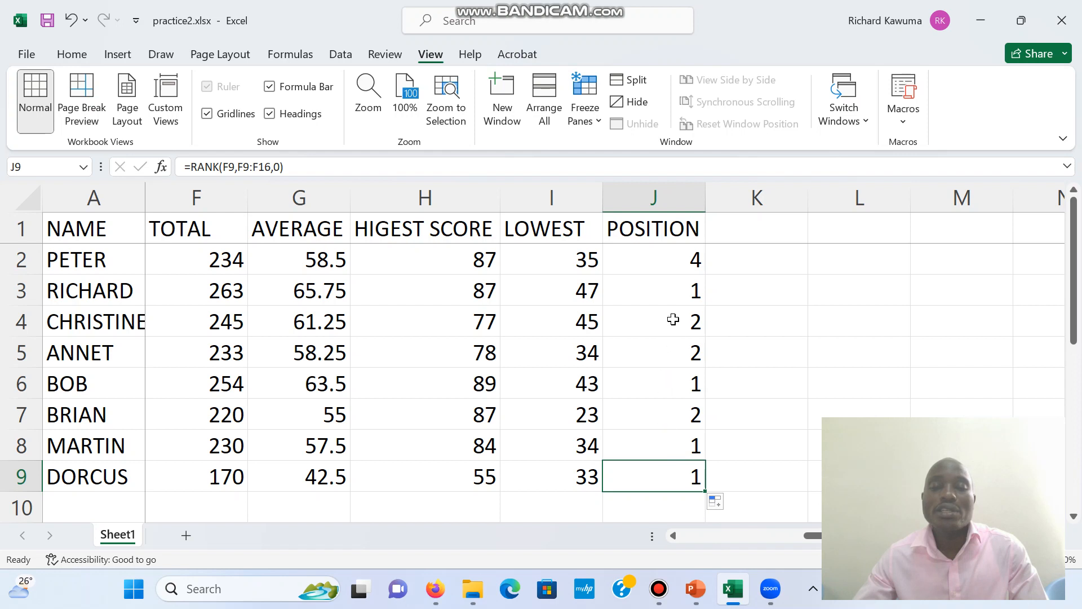
# Check the reference ranges in the copied RANK formulas of the POSITION column and clear cells J2:J9
pyautogui.click(669, 253)
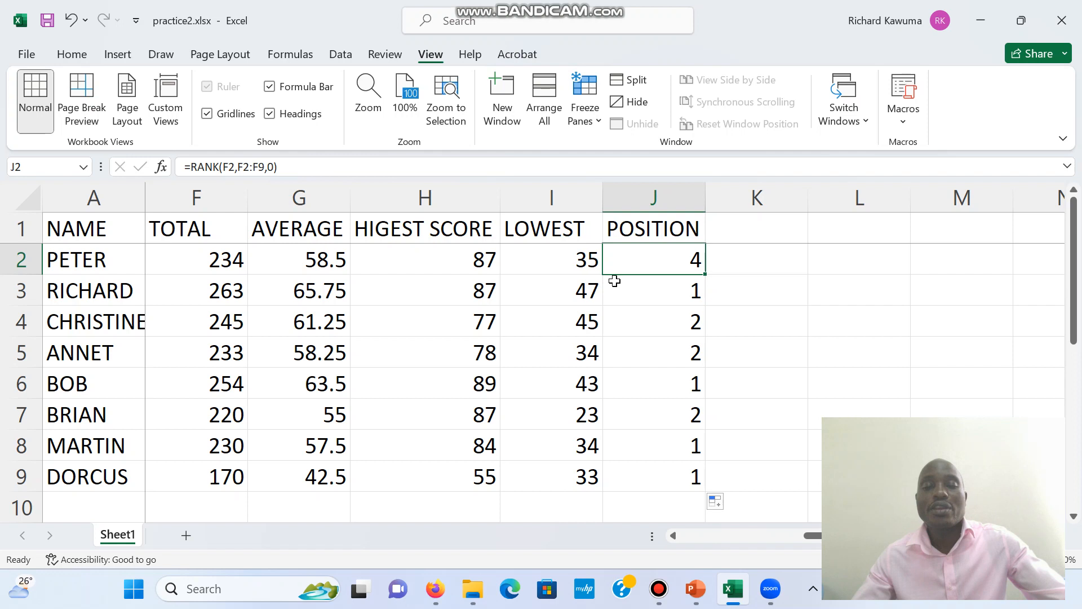
pyautogui.click(632, 291)
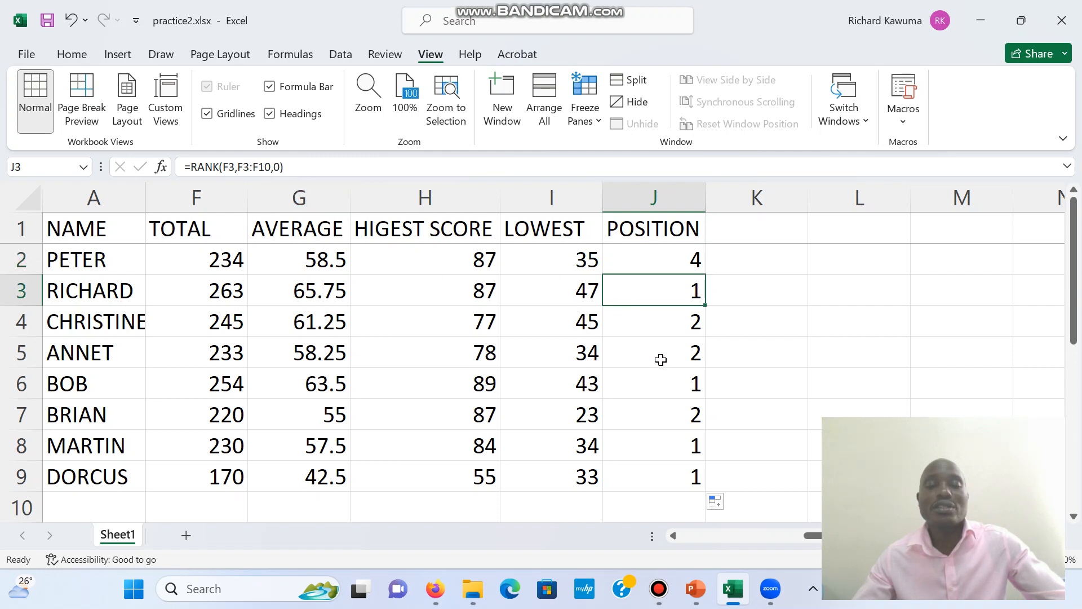
pyautogui.click(661, 478)
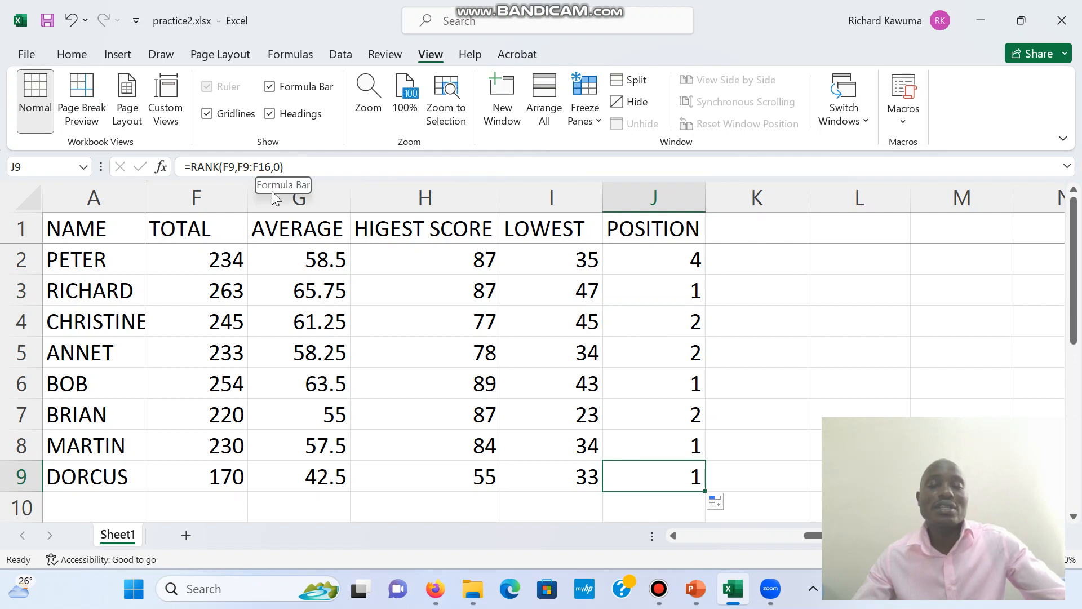
pyautogui.scroll(-4, 279, 375)
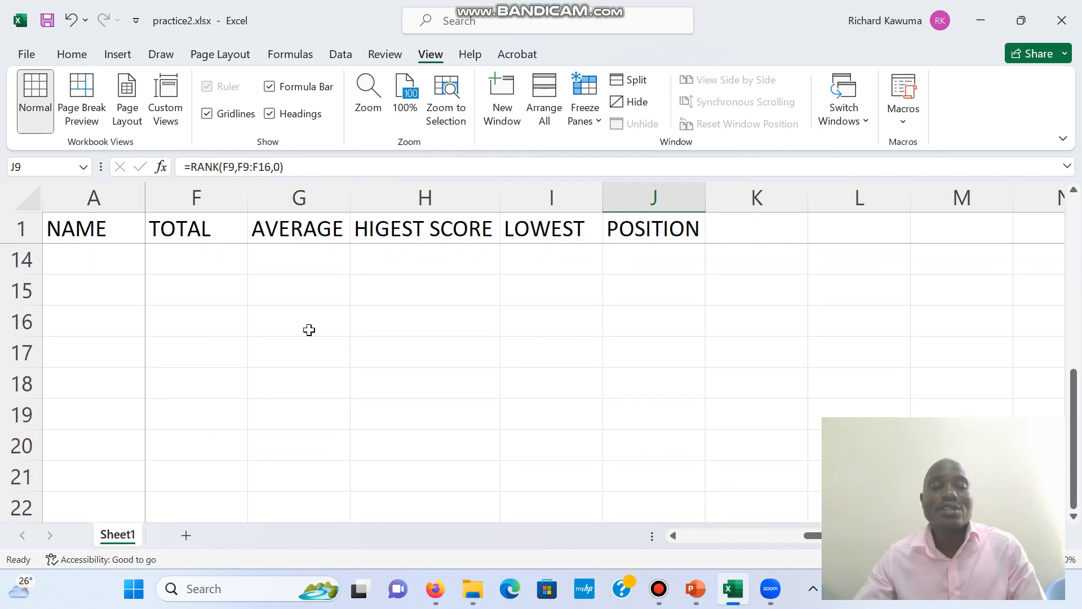
pyautogui.scroll(4, 309, 329)
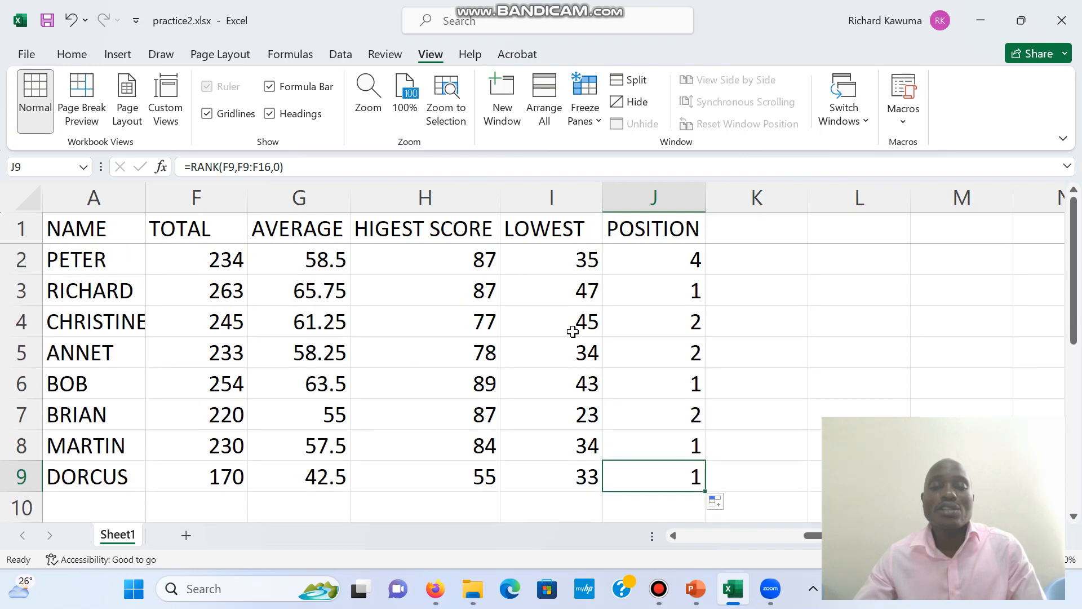
pyautogui.moveTo(659, 289); pyautogui.dragTo(658, 463)
pyautogui.press('Delete')
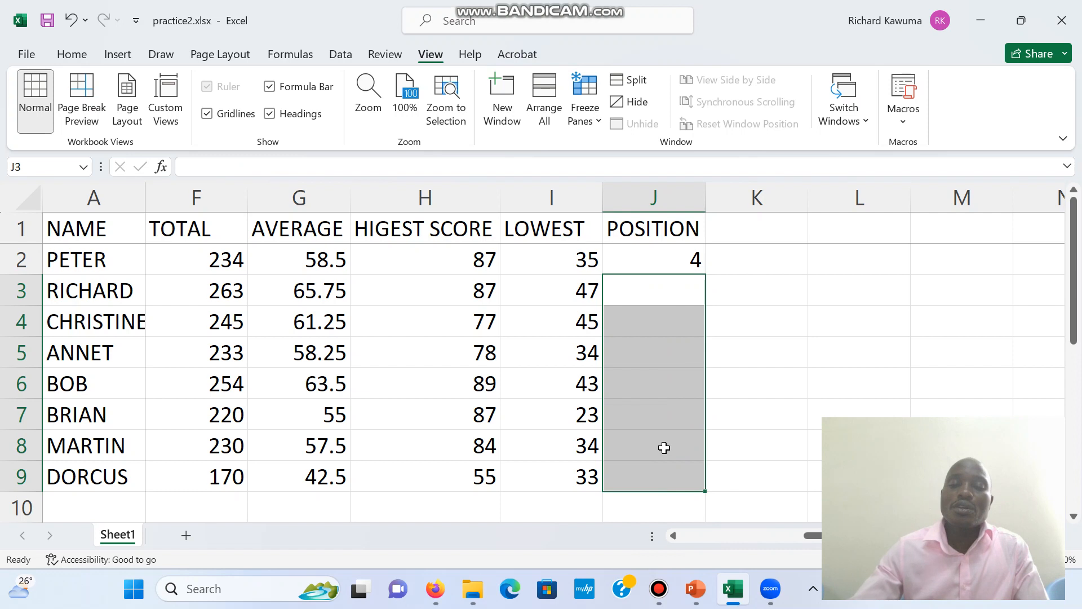
pyautogui.click(677, 258)
pyautogui.press('Delete')
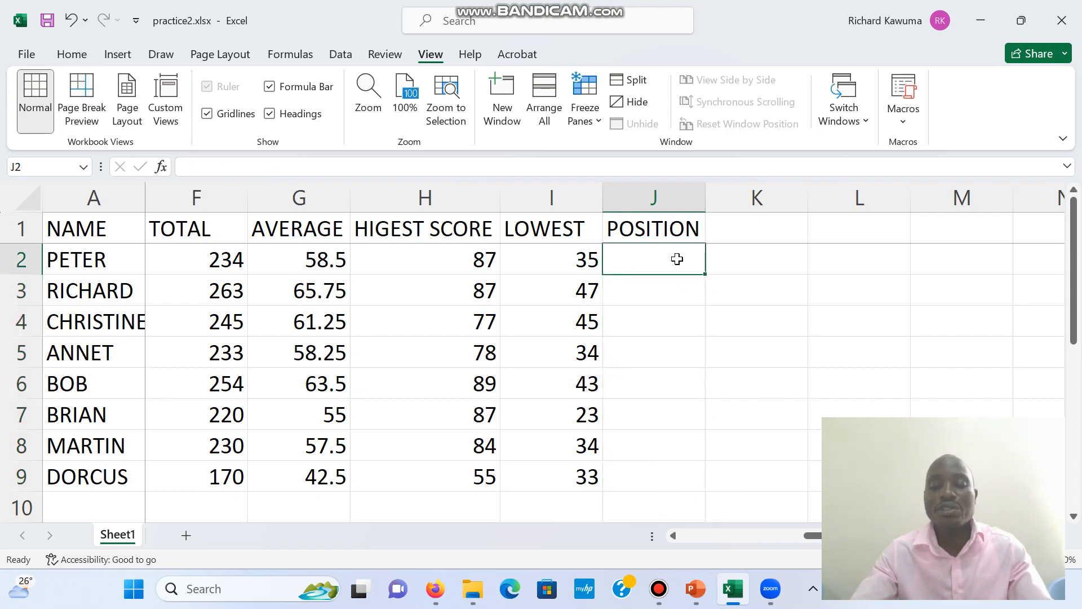
# Enter a RANK formula in J2 with number F2, absolute reference range $F$2:$F$9 and order 0 for descending
pyautogui.write('=RA')
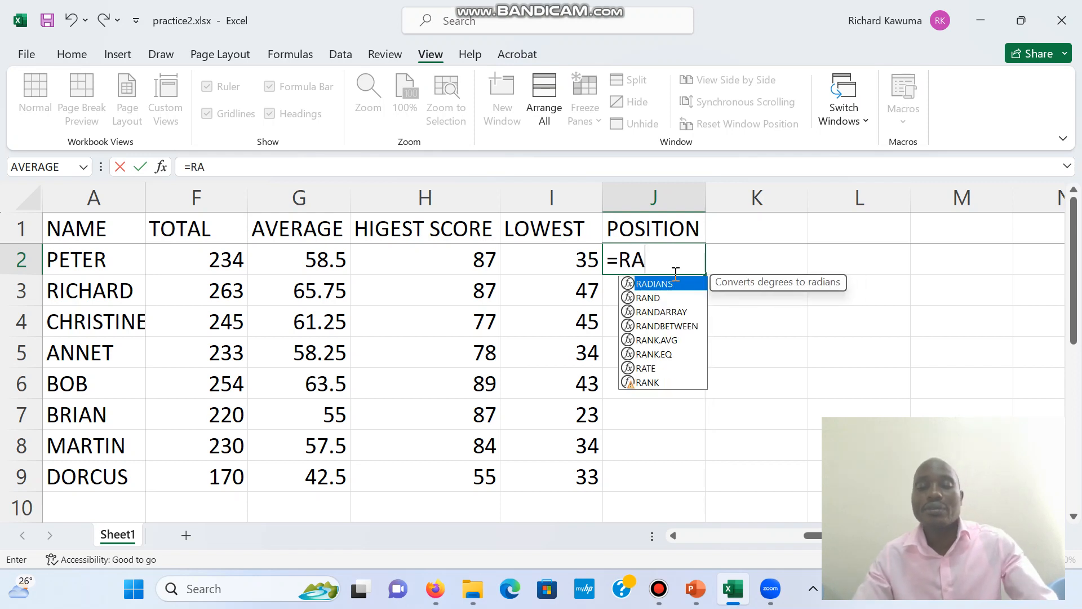
pyautogui.doubleClick(647, 383)
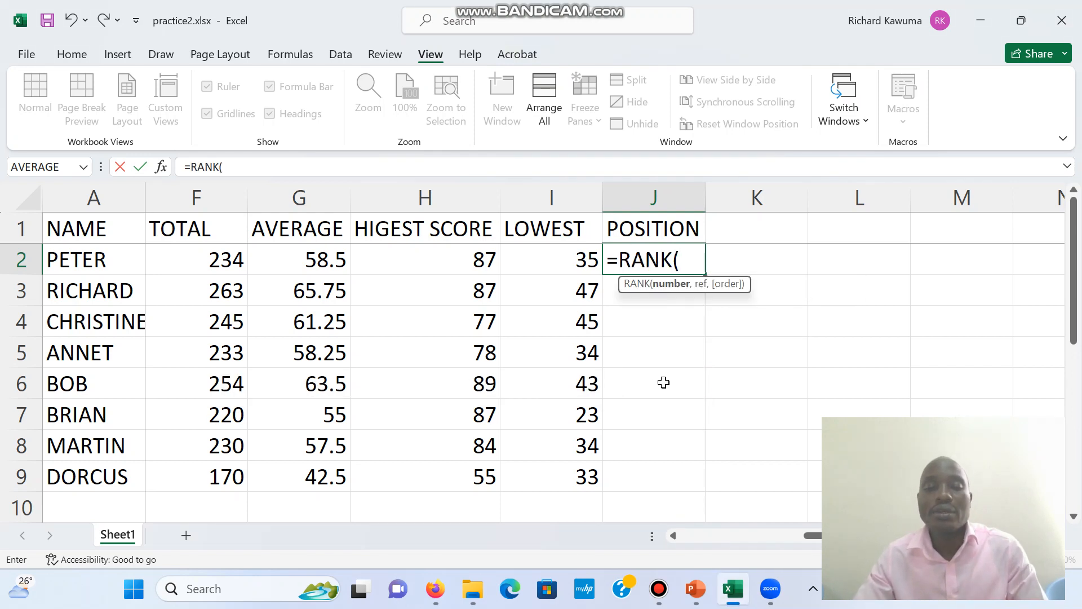
pyautogui.click(234, 258)
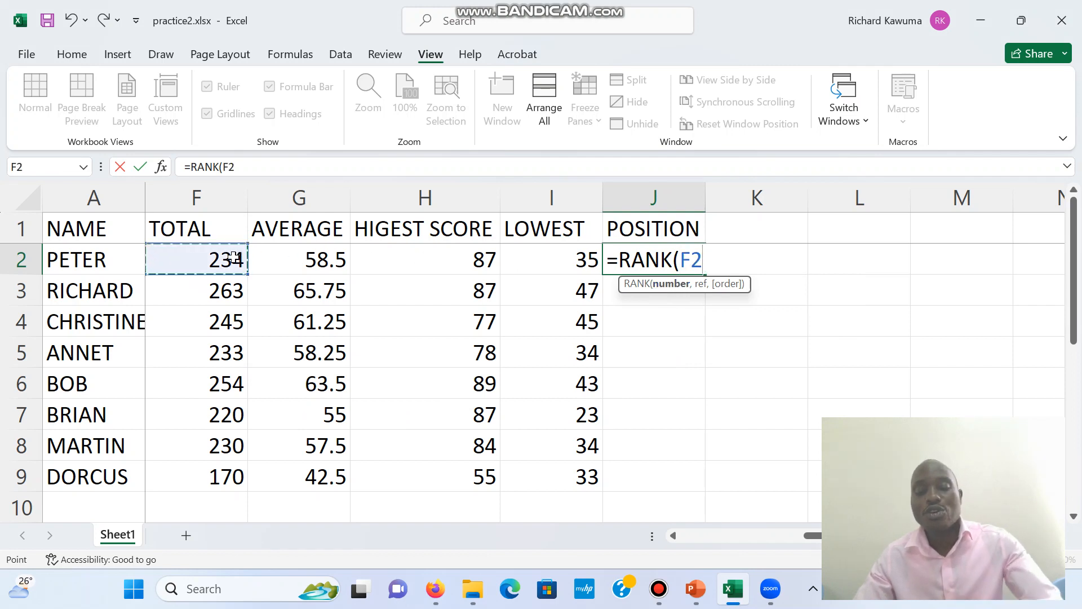
pyautogui.write(',')
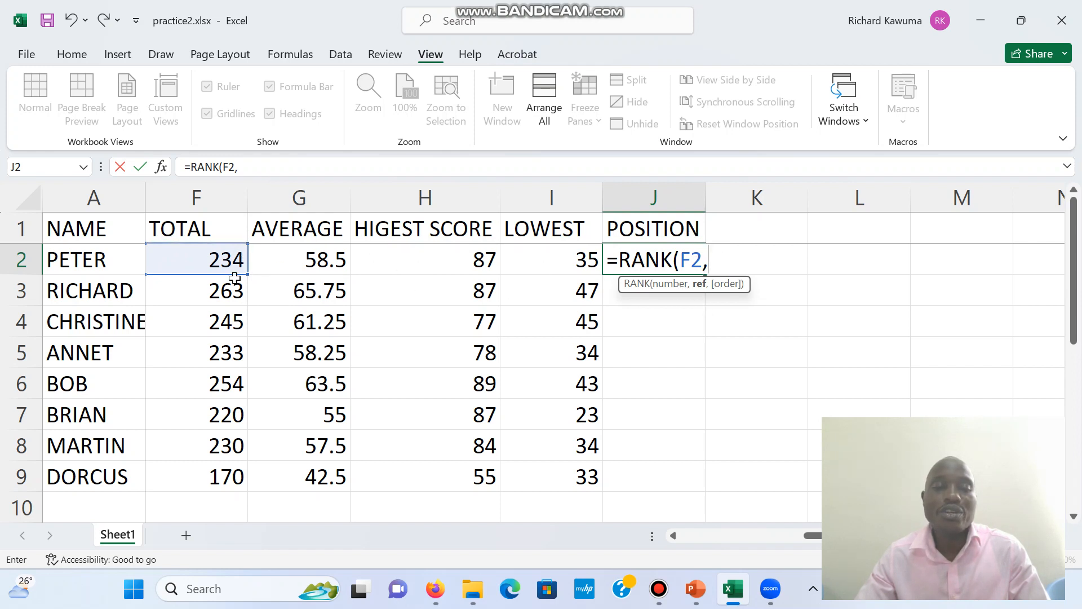
pyautogui.moveTo(213, 254); pyautogui.dragTo(219, 469)
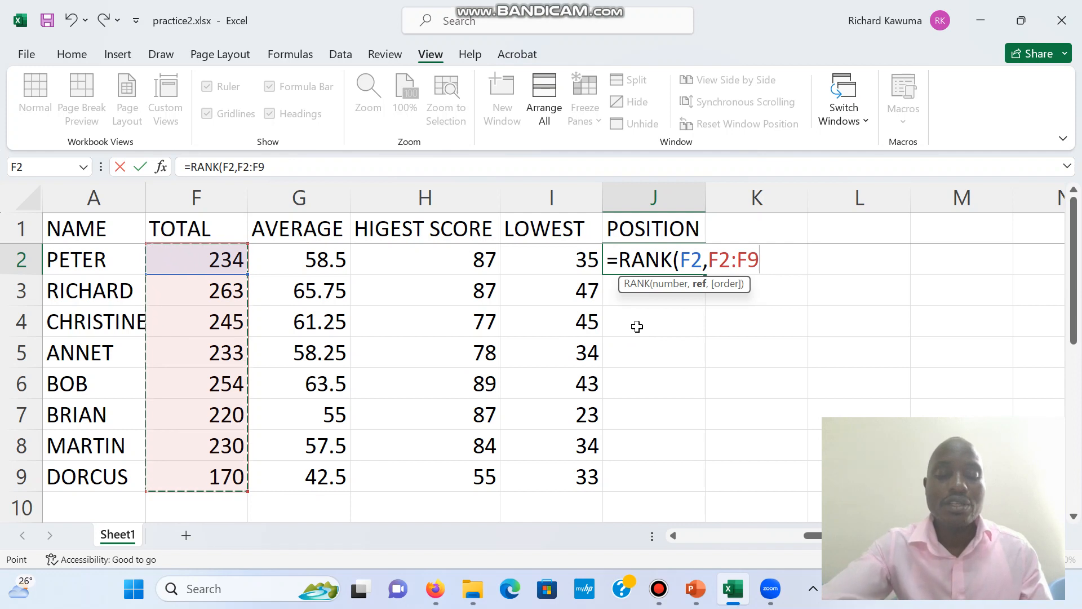
pyautogui.press('F4')
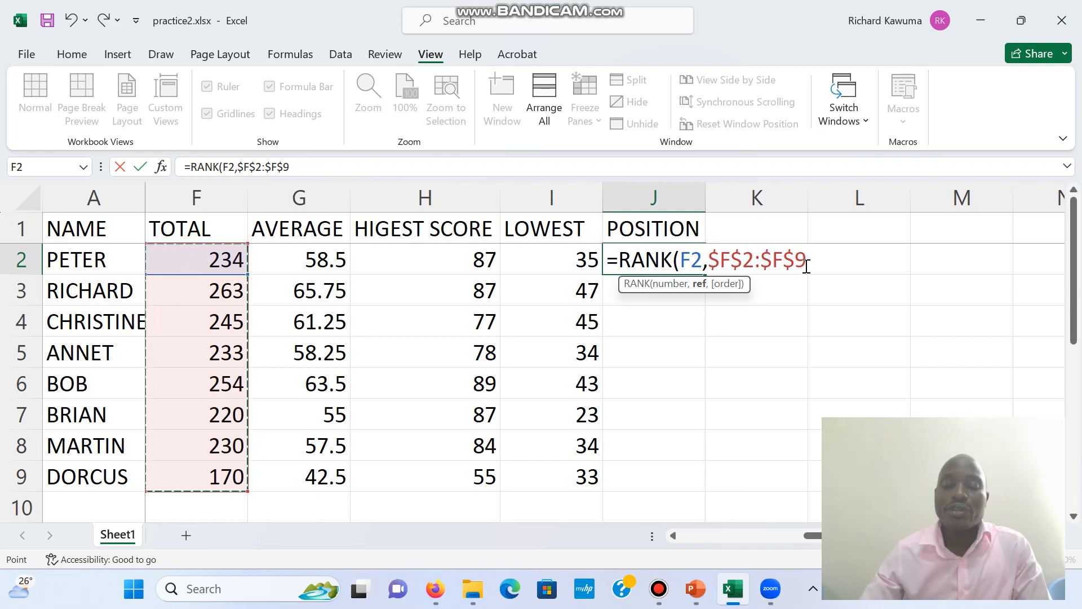
pyautogui.write(',')
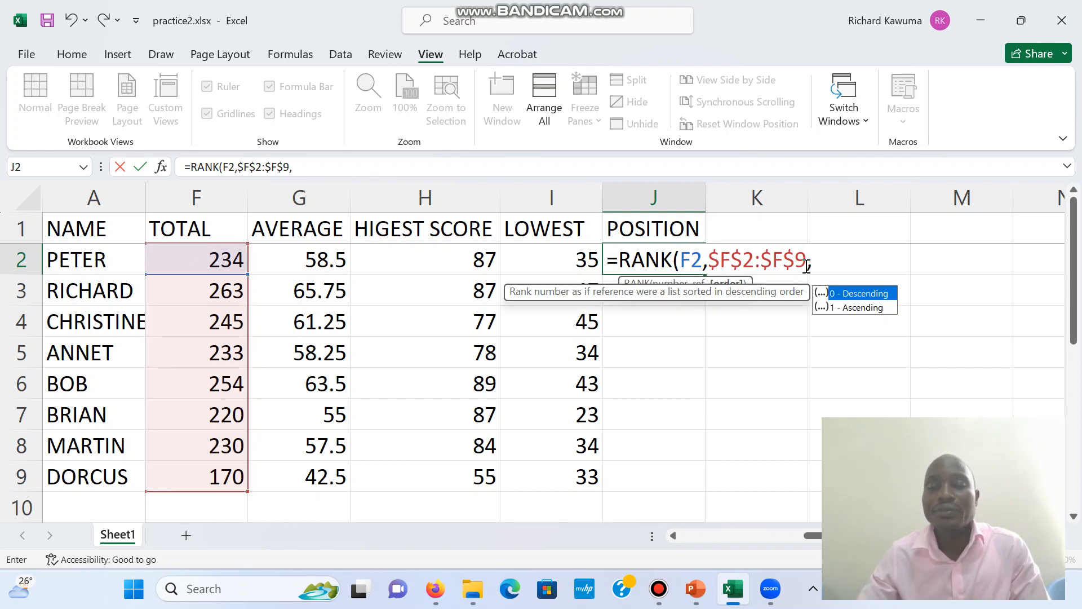
pyautogui.write('0')
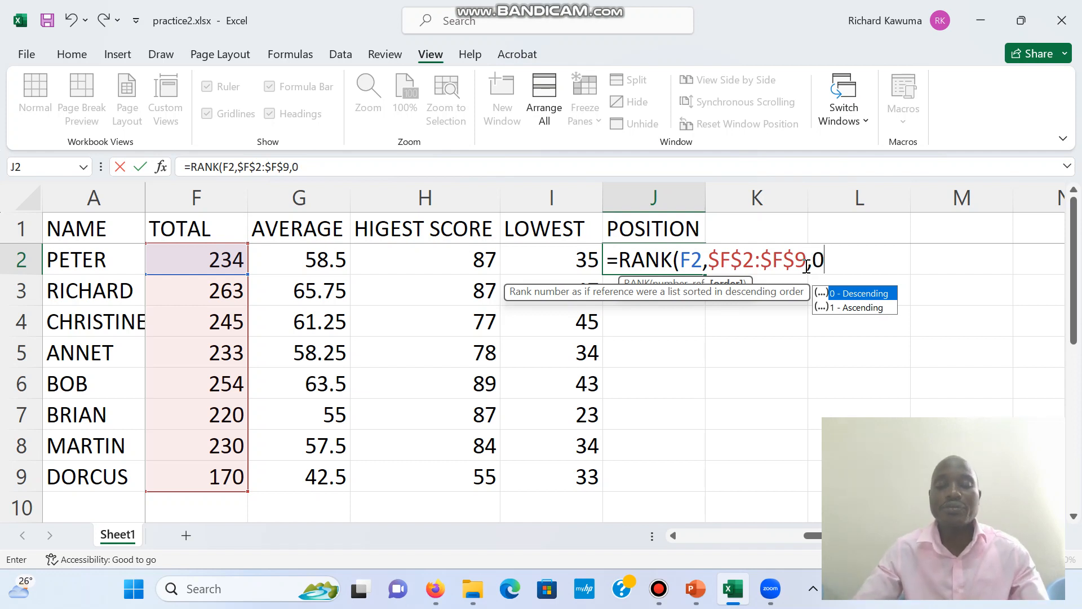
pyautogui.write(')')
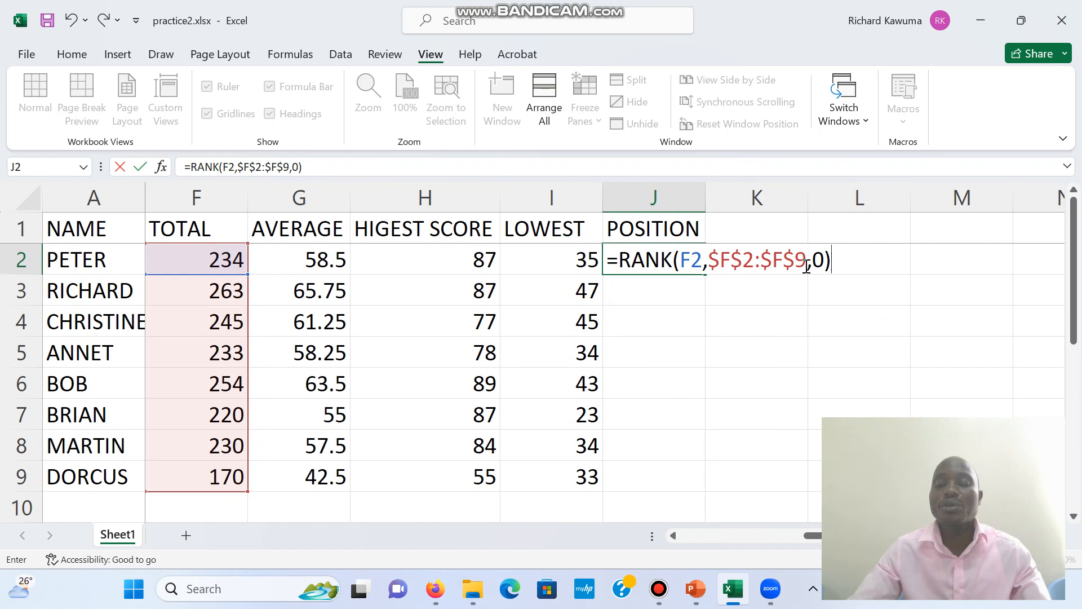
pyautogui.press('Return')
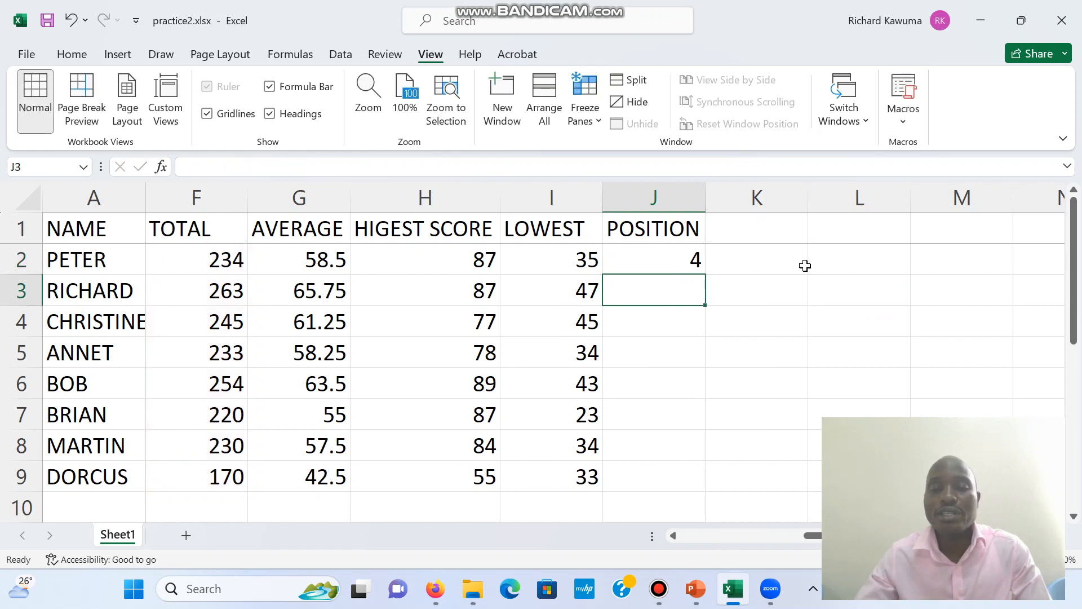
# Fill the RANK formula from J2 down to J9 and inspect the formulas in J2, J3, J4 and J9
pyautogui.click(695, 257)
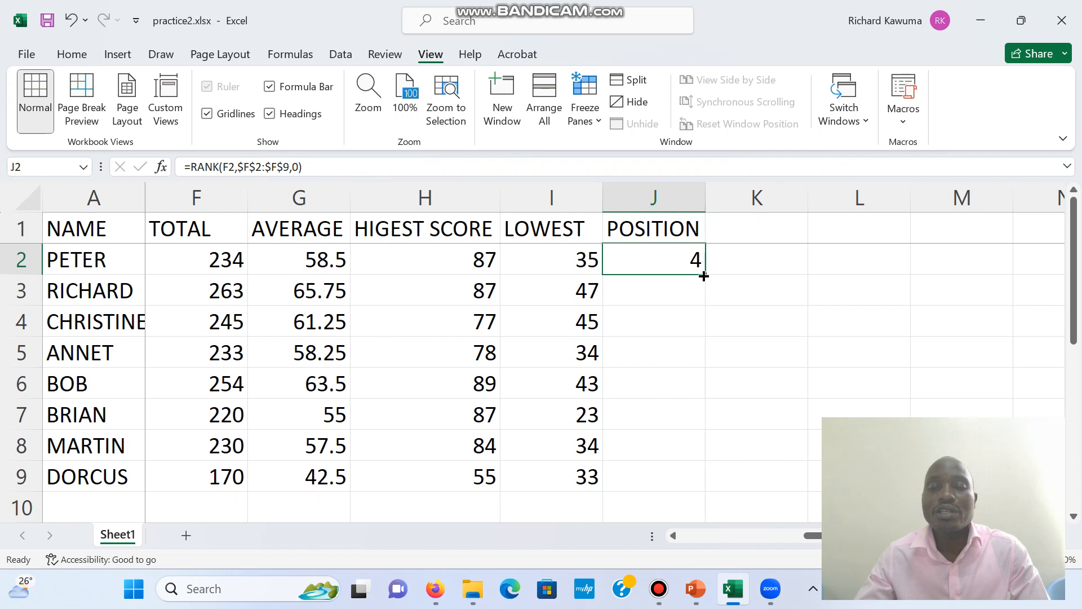
pyautogui.doubleClick(704, 275)
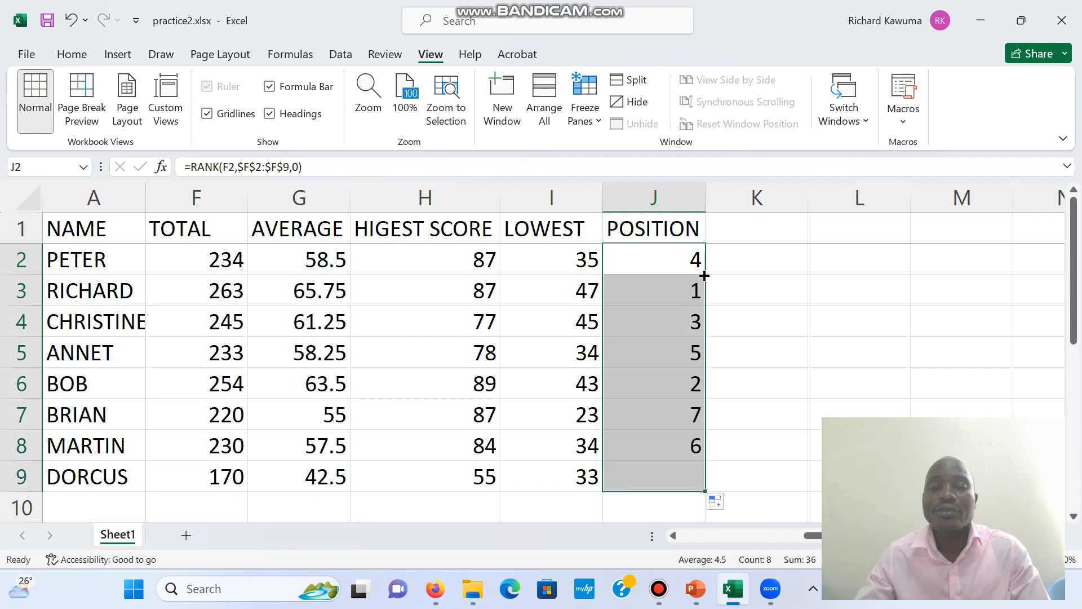
pyautogui.click(720, 382)
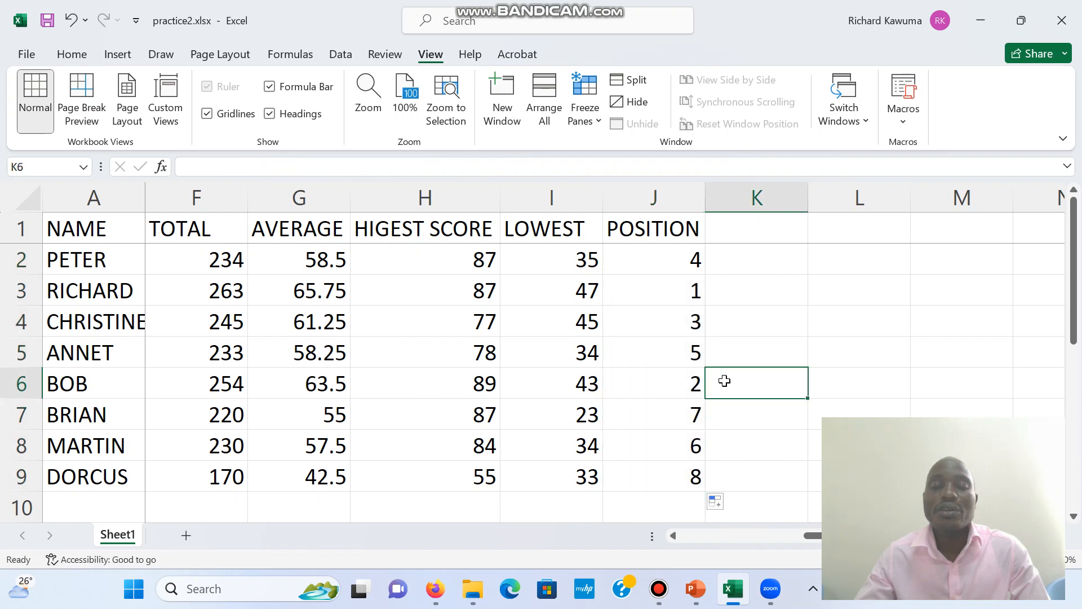
pyautogui.click(668, 263)
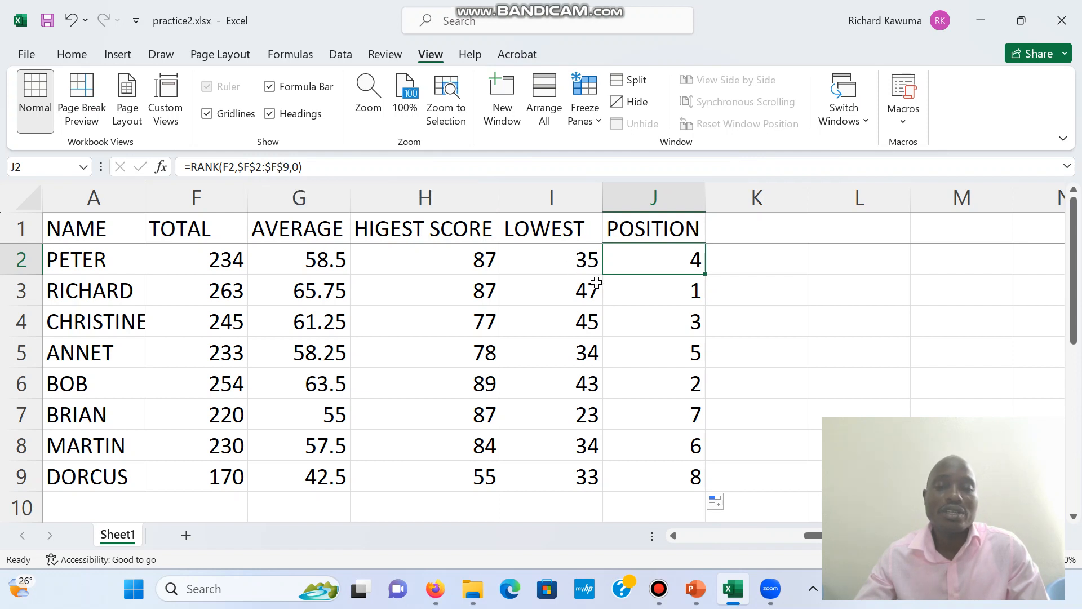
pyautogui.click(624, 300)
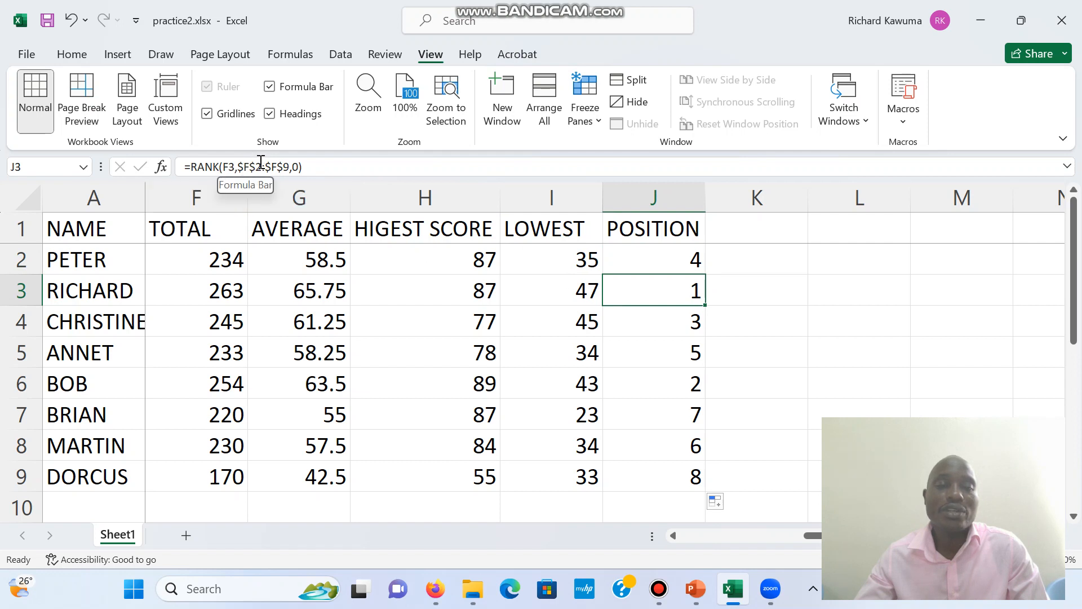
pyautogui.click(622, 322)
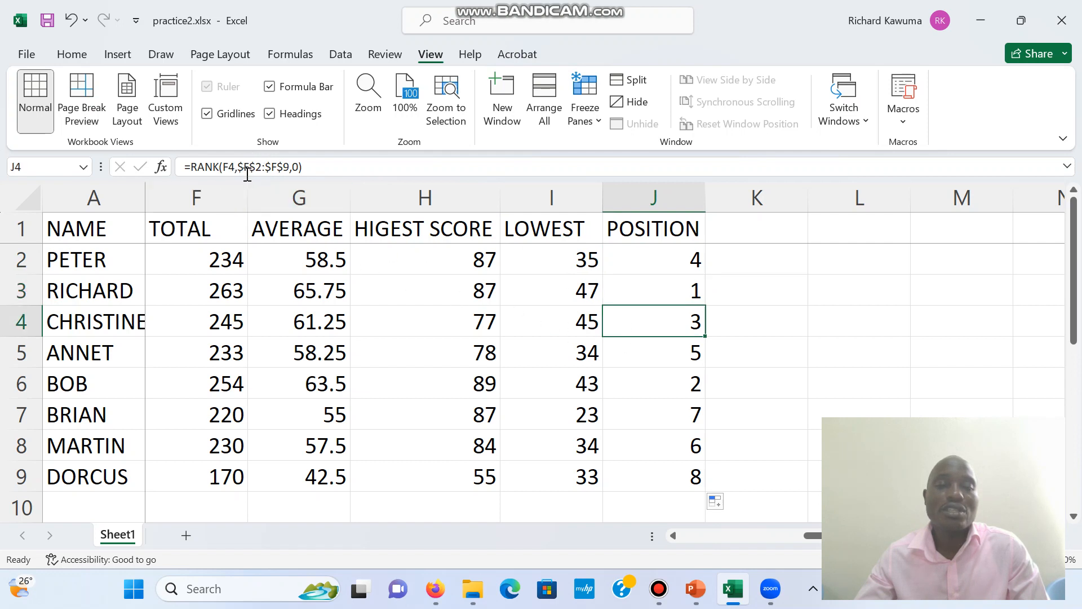
pyautogui.click(673, 470)
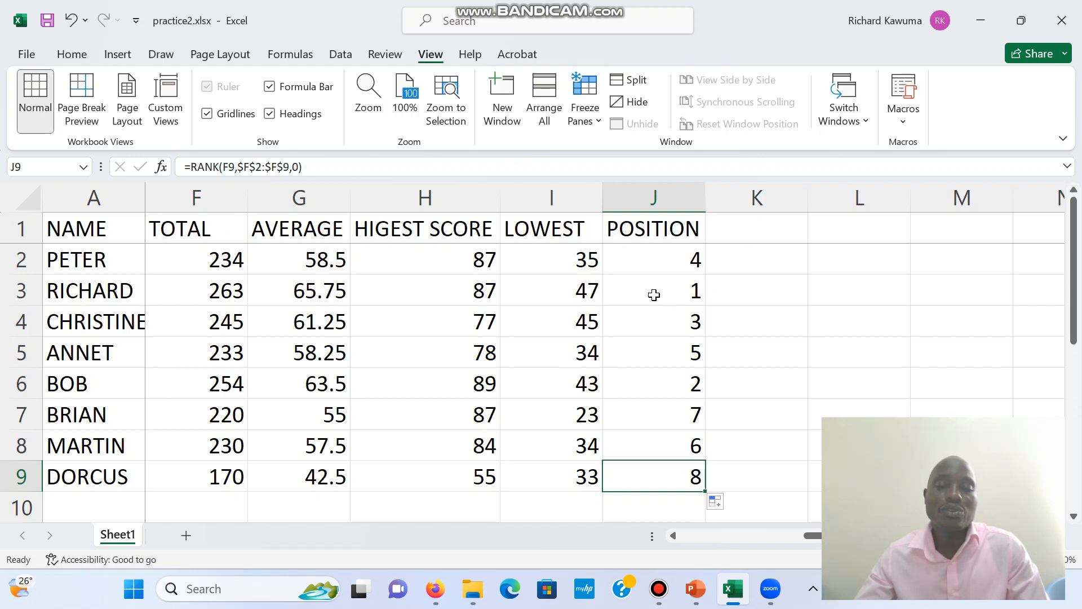
# Add the column heading POSITION2 in cell K1, beside the POSITION heading
pyautogui.click(748, 236)
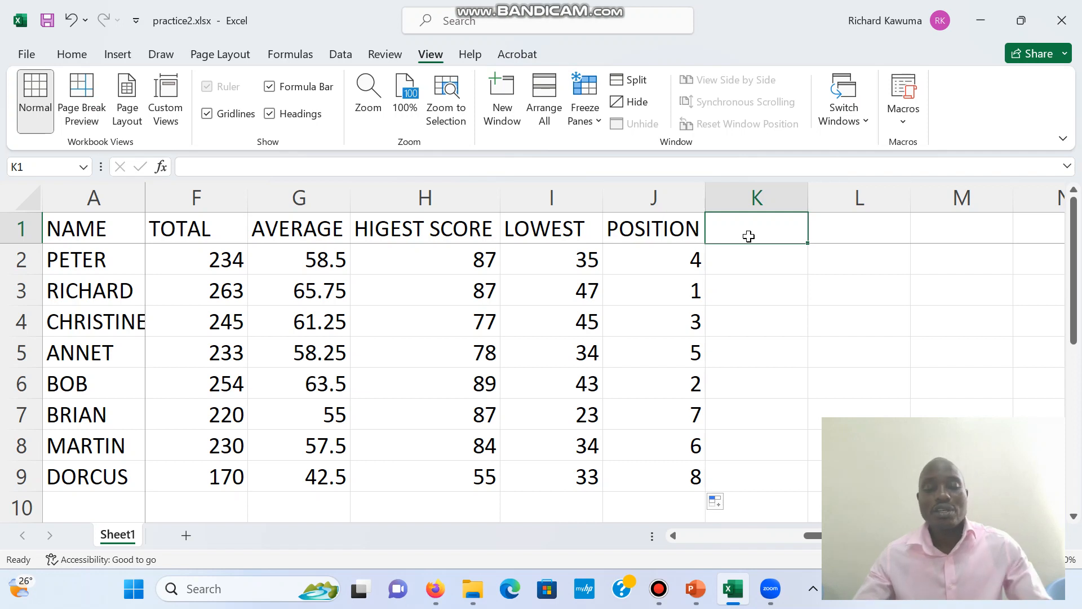
pyautogui.write('POSITION2')
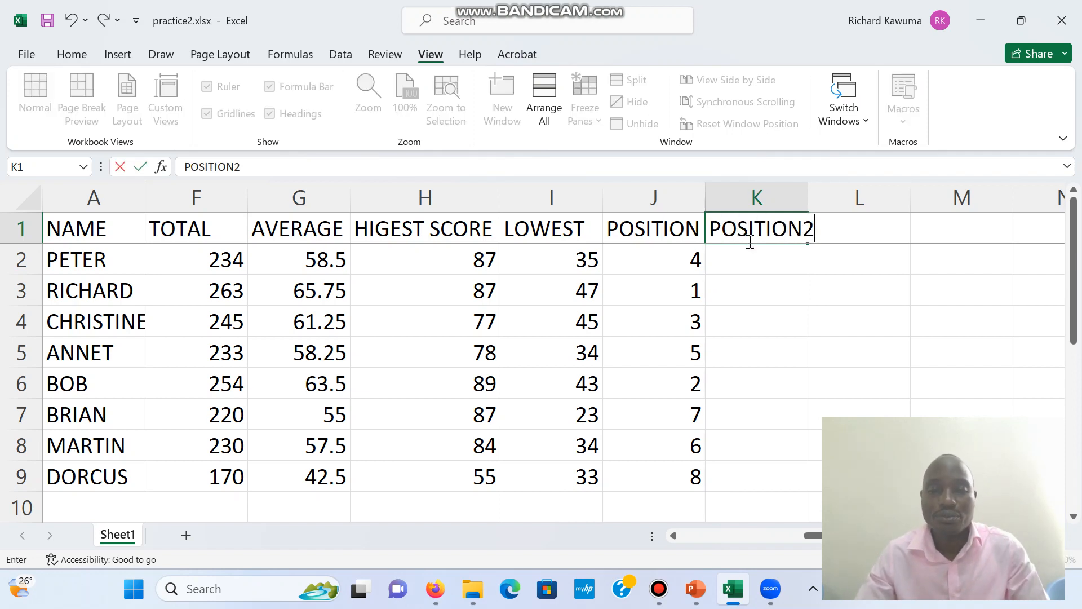
pyautogui.click(750, 258)
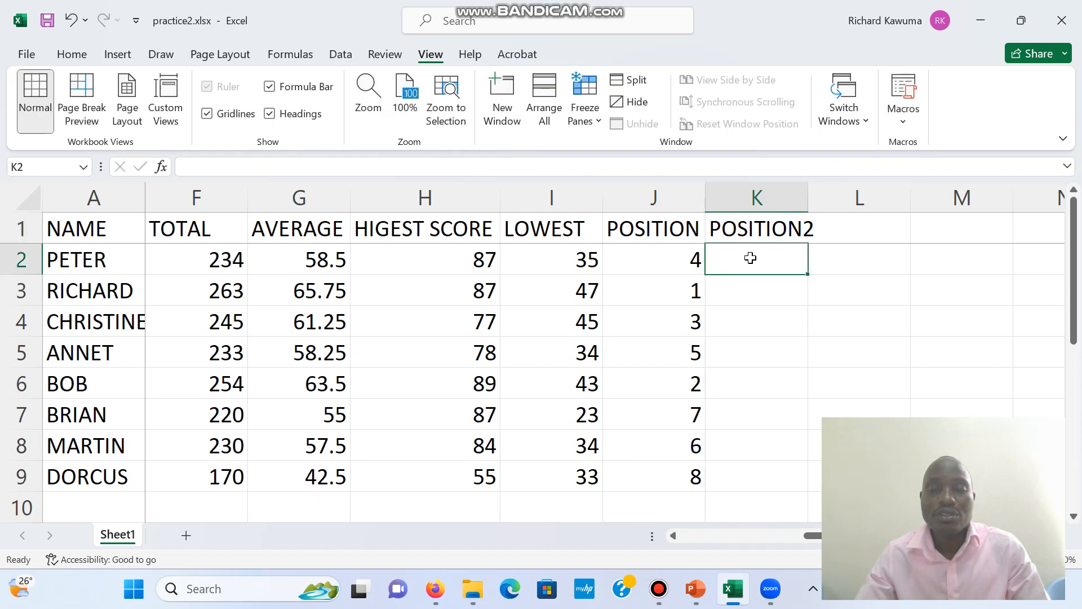
# Enter a RANK formula in K2 with number G2, absolute reference range $G$2:$G$9 and order 0 for descending
pyautogui.write('=R')
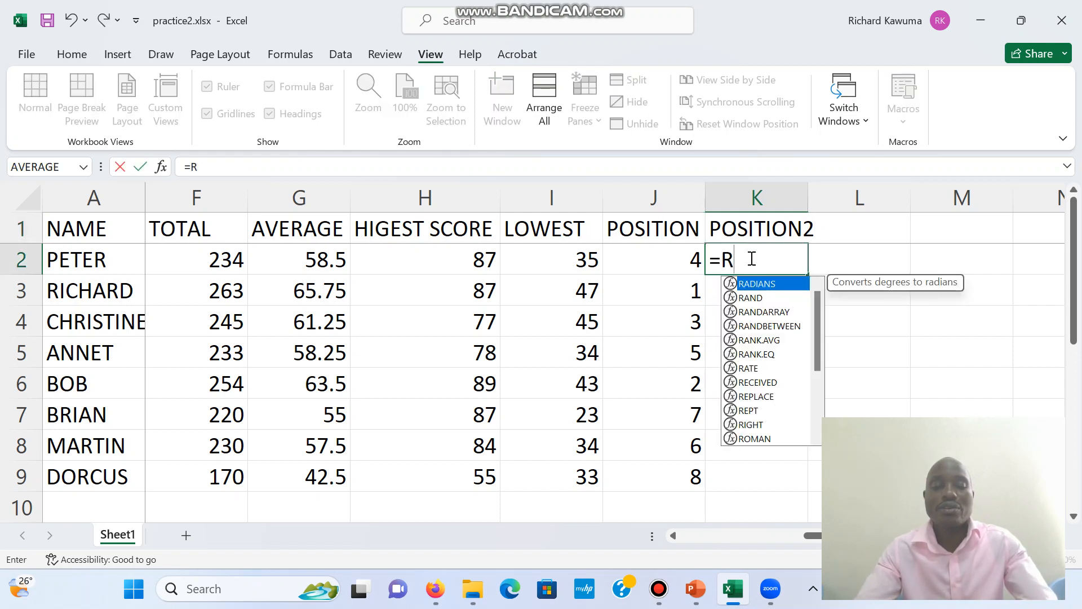
pyautogui.write('ANK')
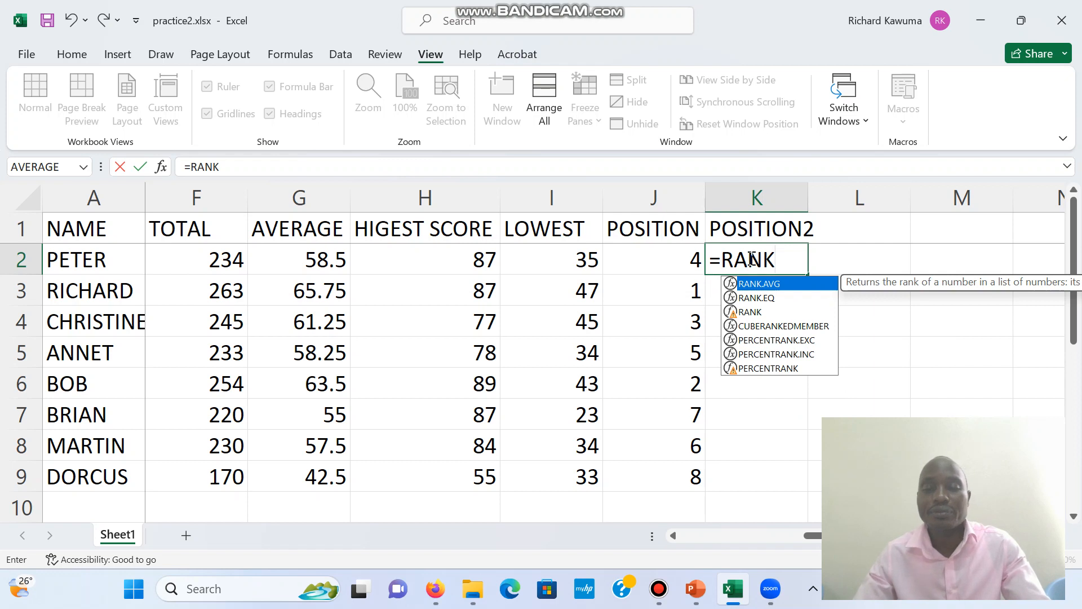
pyautogui.doubleClick(750, 313)
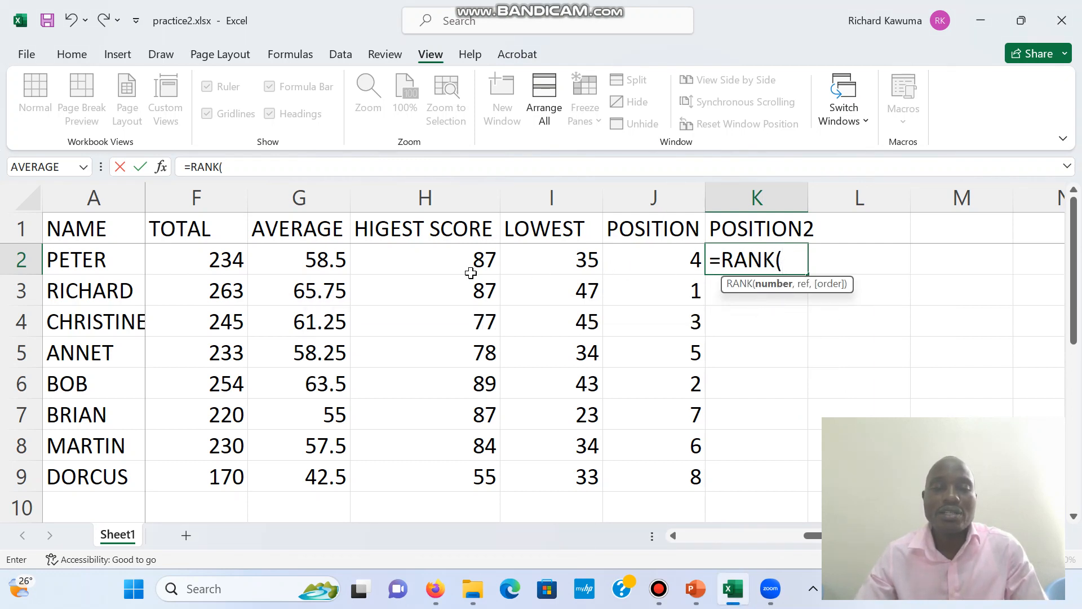
pyautogui.click(314, 259)
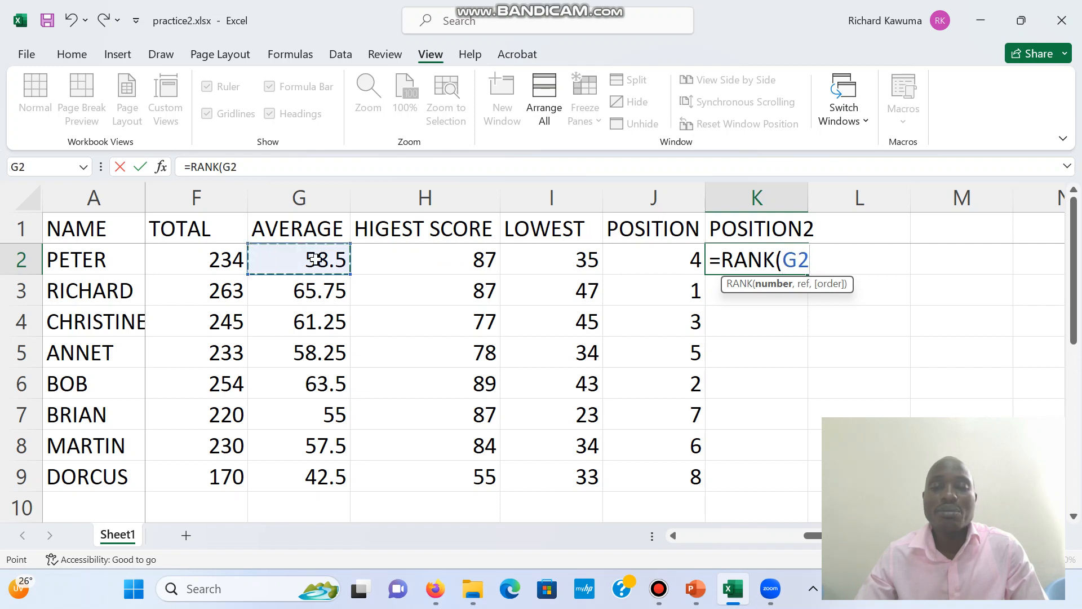
pyautogui.write(',')
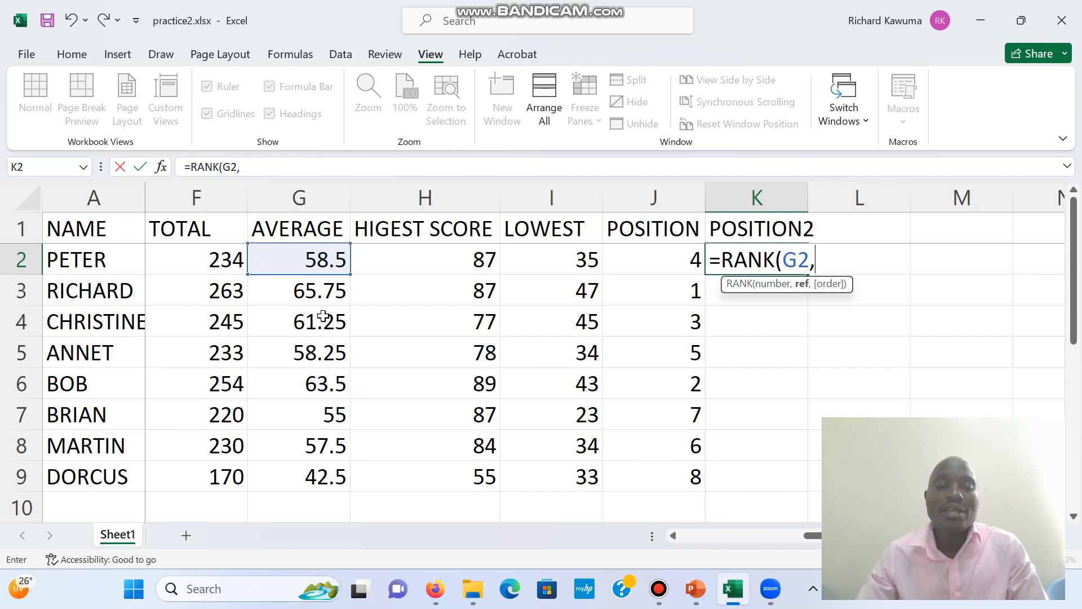
pyautogui.moveTo(318, 257); pyautogui.dragTo(325, 471)
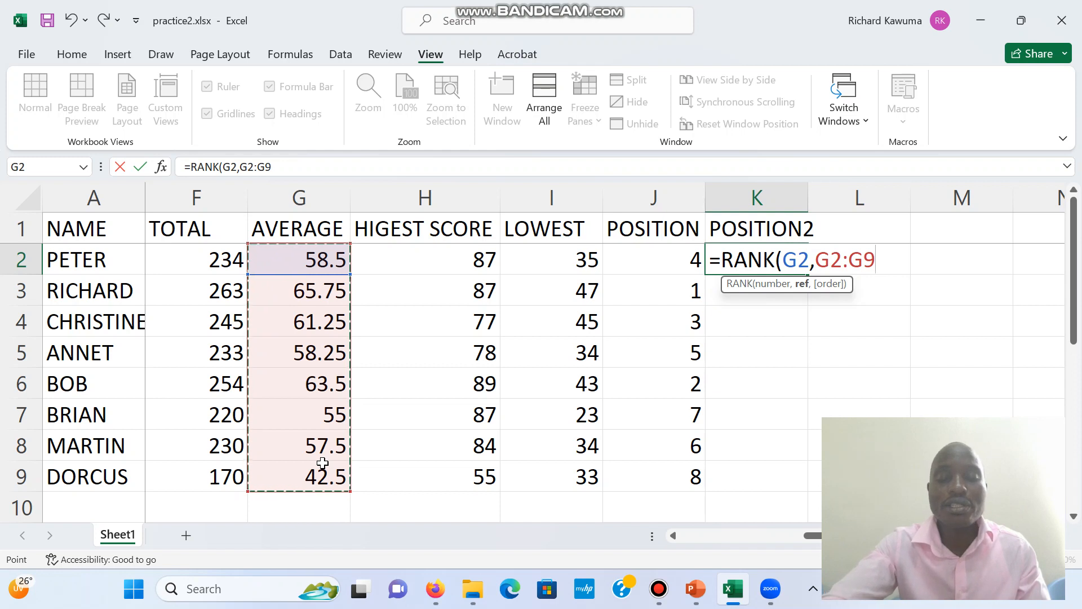
pyautogui.press('F4')
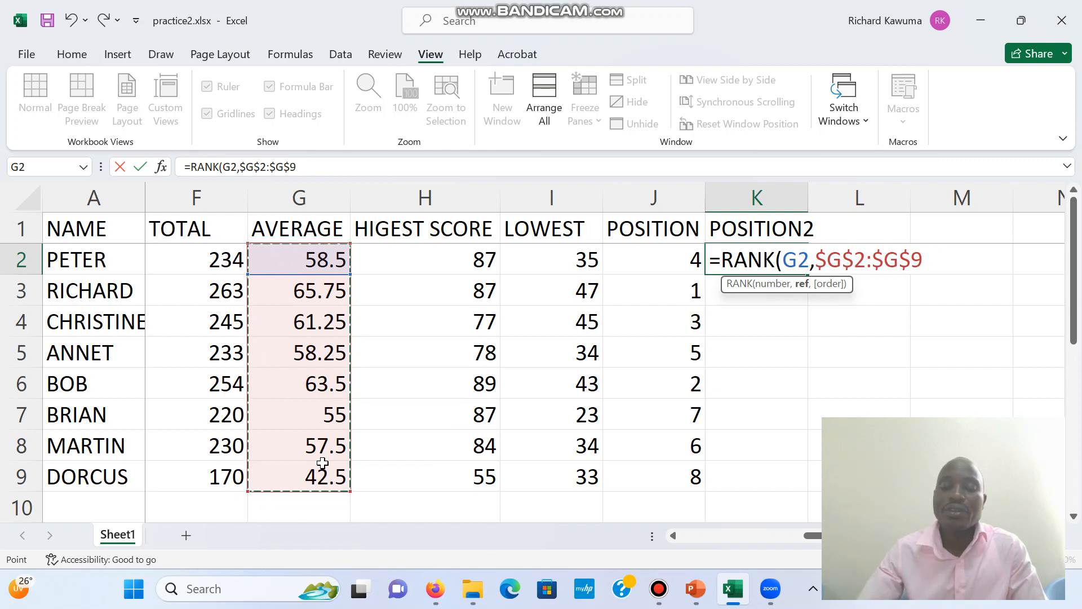
pyautogui.write(',0')
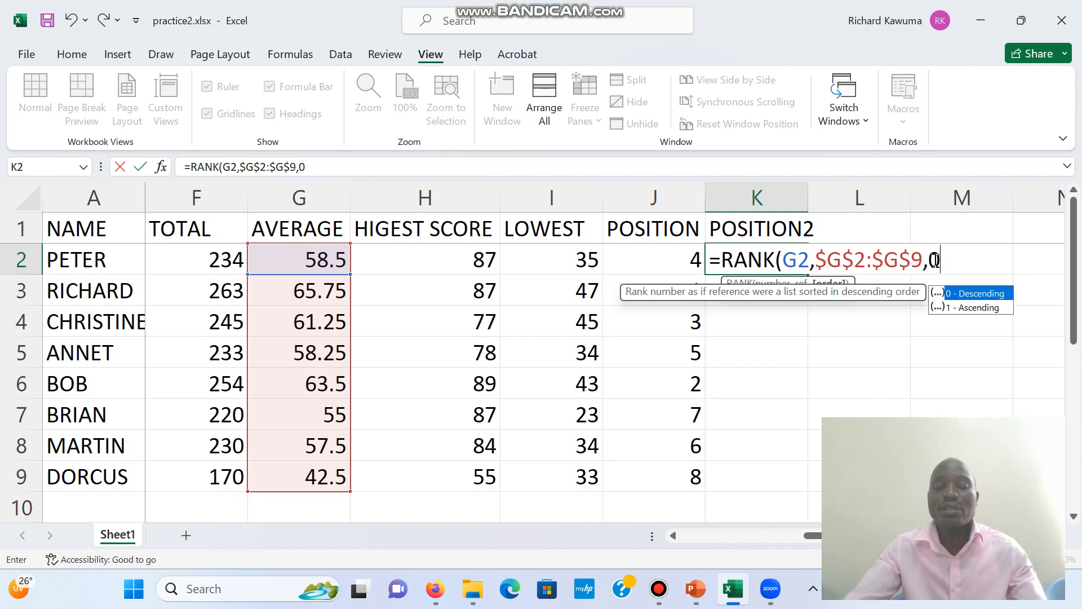
pyautogui.write(')')
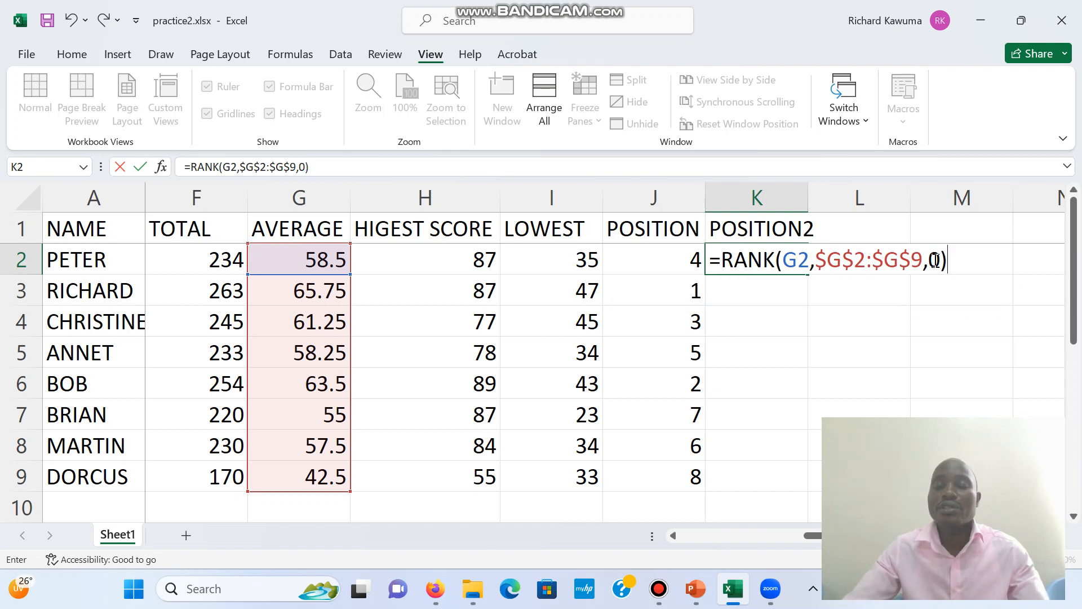
pyautogui.press('Return')
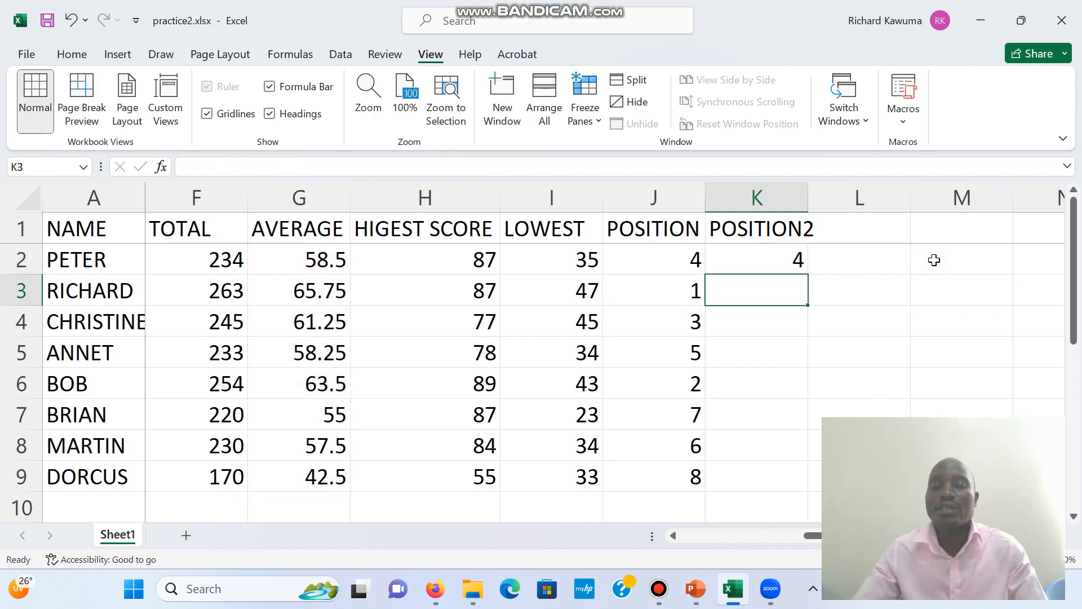
# Fill the RANK formula from K2 down to K9 and compare the formulas in J2 and K2
pyautogui.click(755, 257)
pyautogui.moveTo(808, 275); pyautogui.dragTo(809, 499)
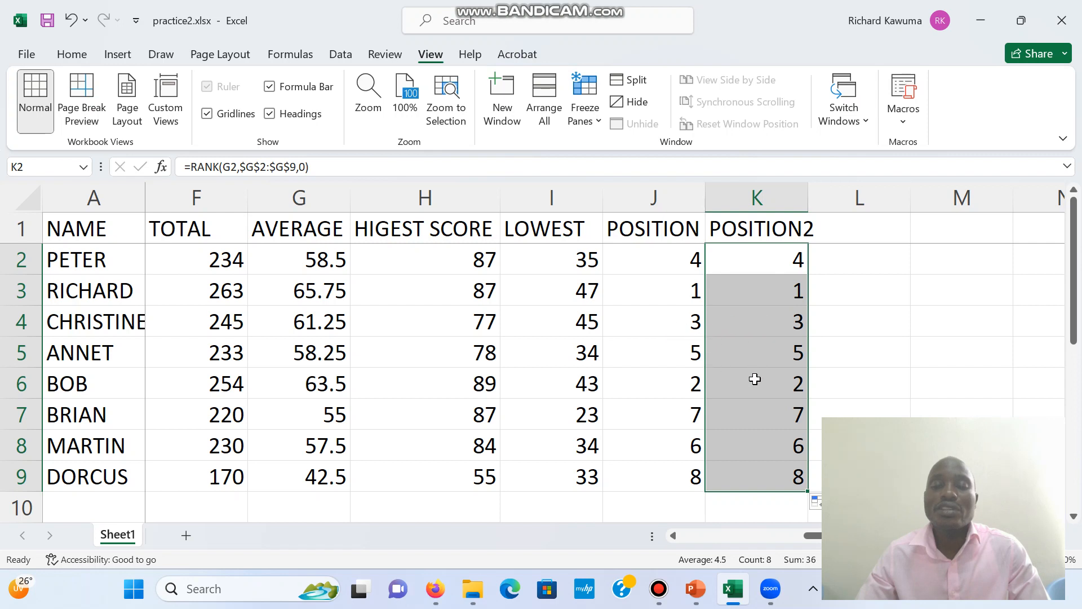
pyautogui.click(686, 266)
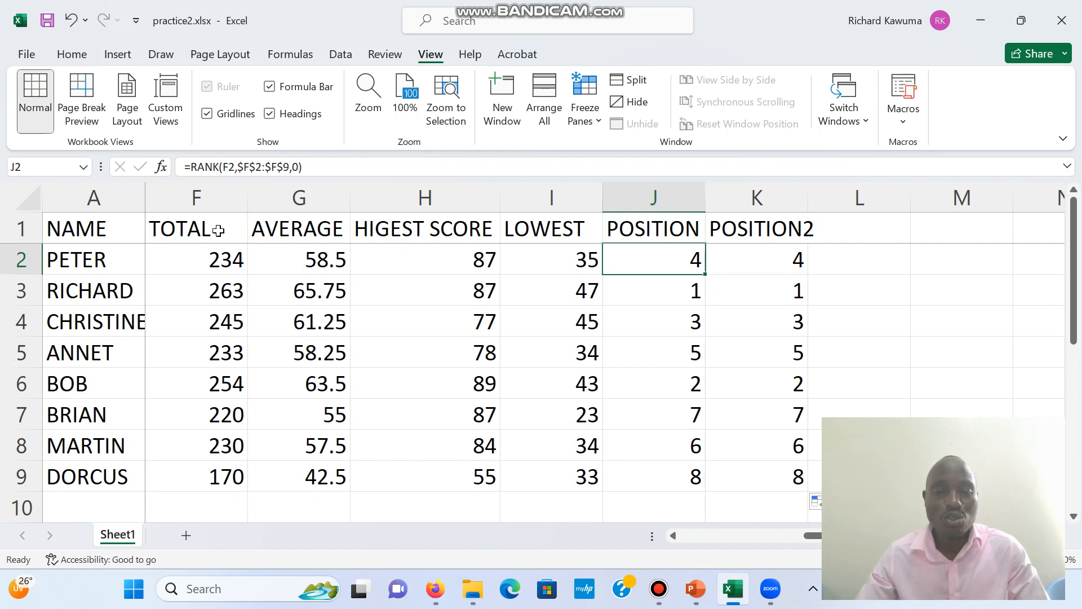
pyautogui.click(738, 268)
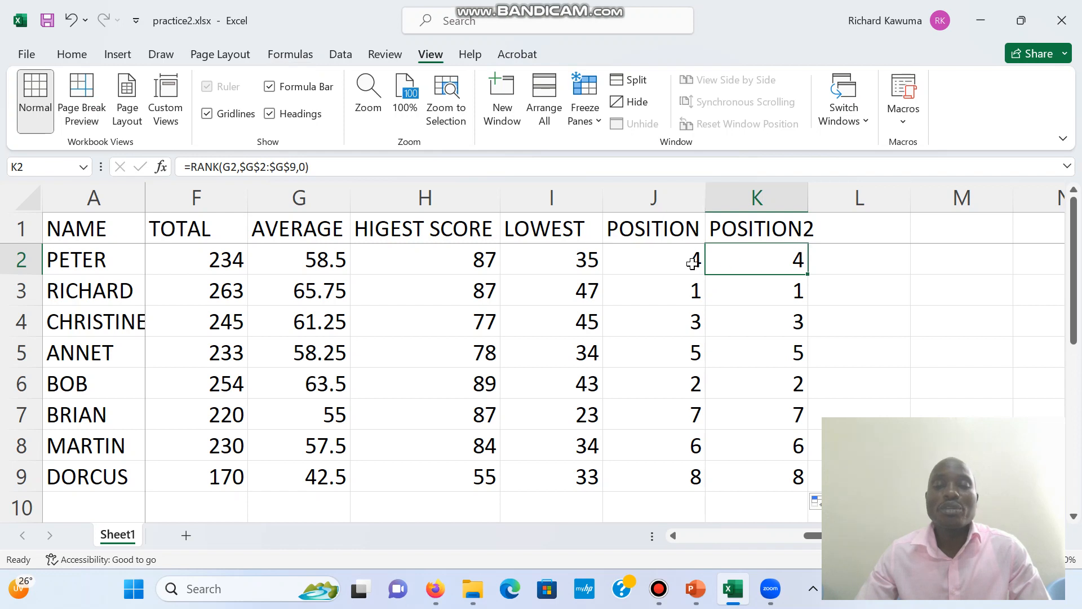
# Trace the precedents of the RANK formulas in J2, K2 and J9, and remove the tracer arrows
pyautogui.click(280, 56)
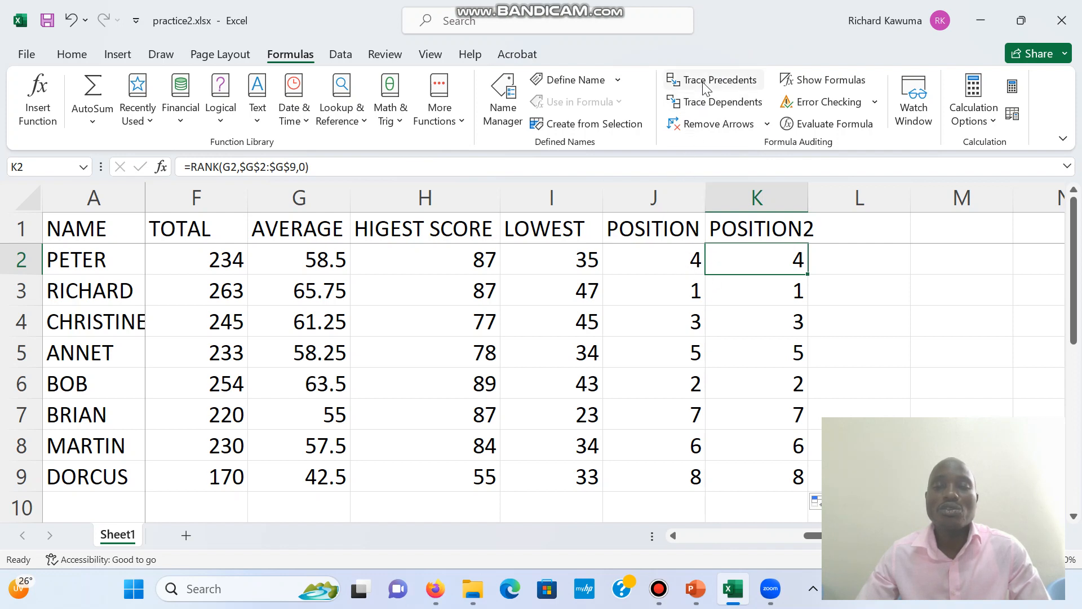
pyautogui.click(673, 258)
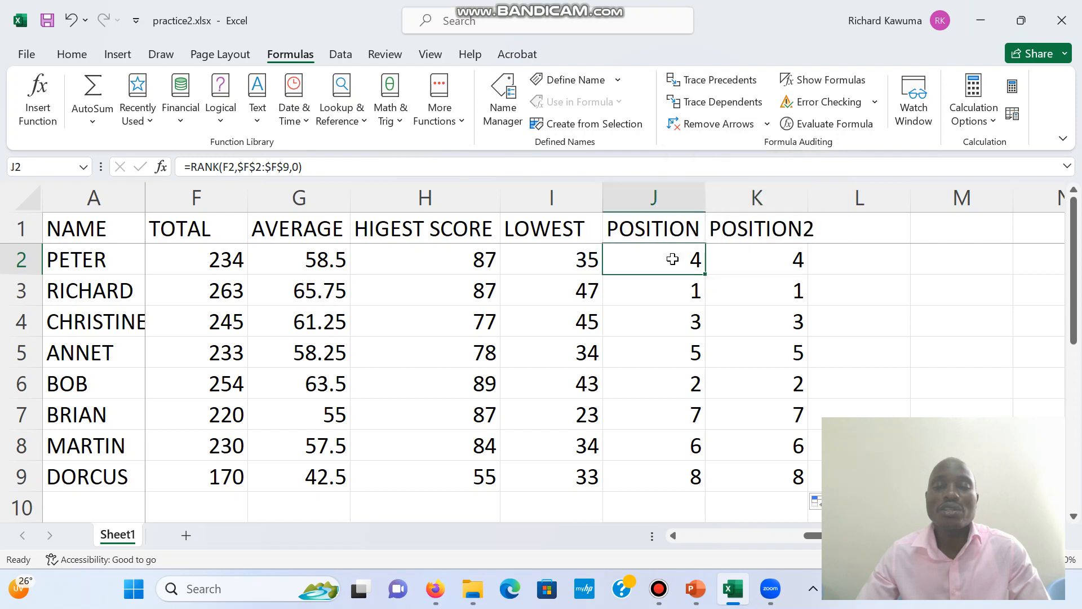
pyautogui.click(701, 86)
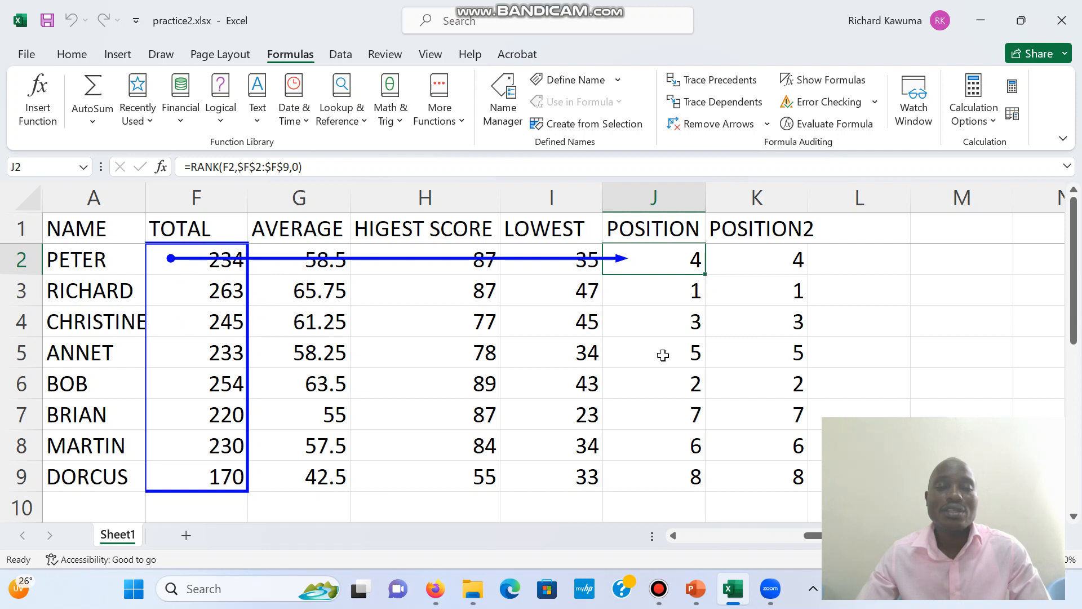
pyautogui.click(640, 301)
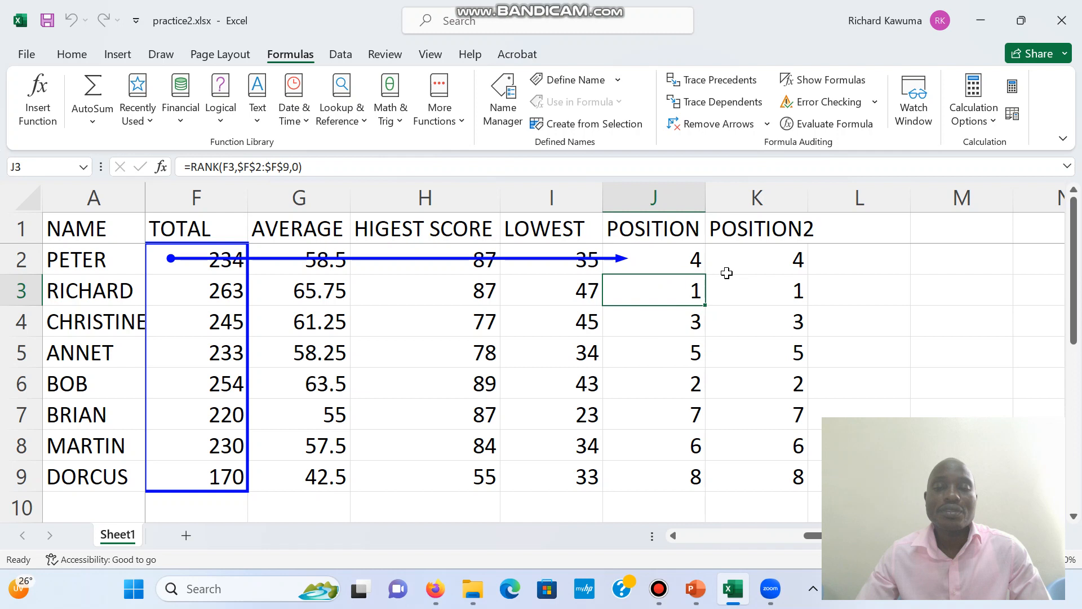
pyautogui.click(743, 263)
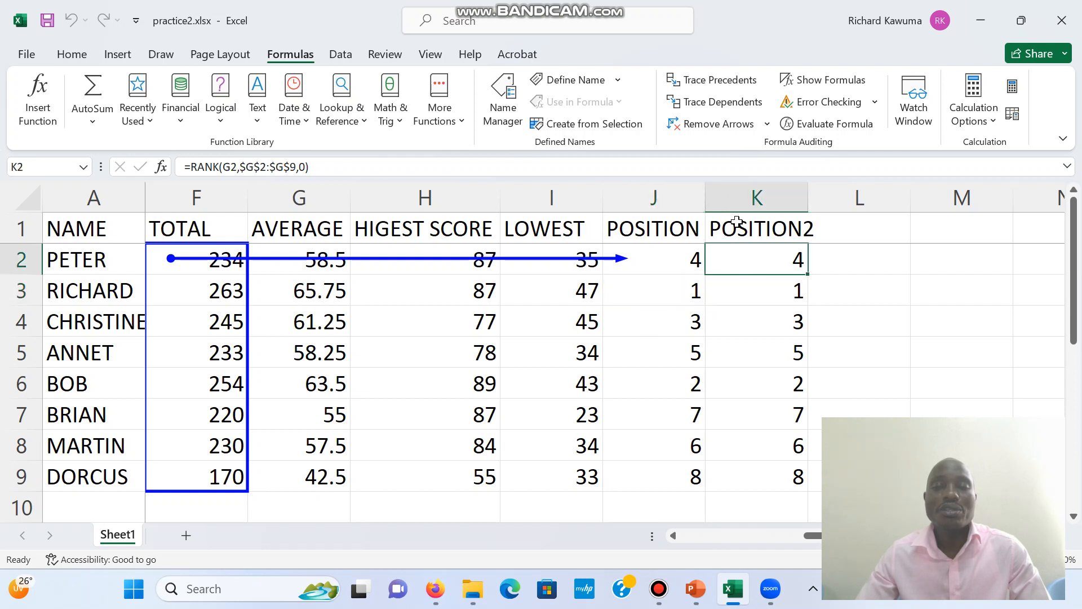
pyautogui.click(729, 87)
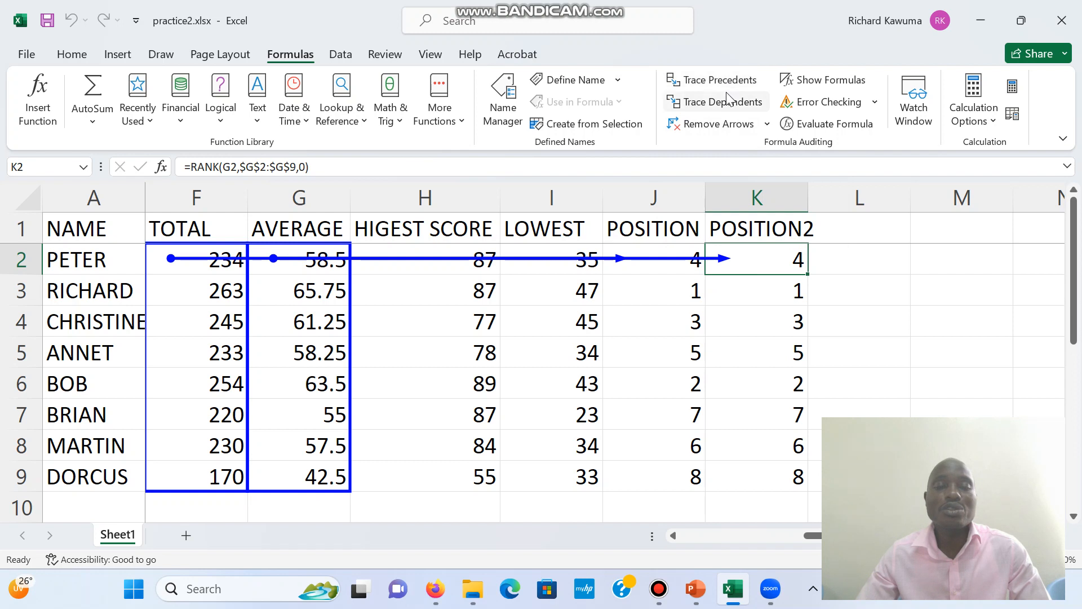
pyautogui.click(687, 479)
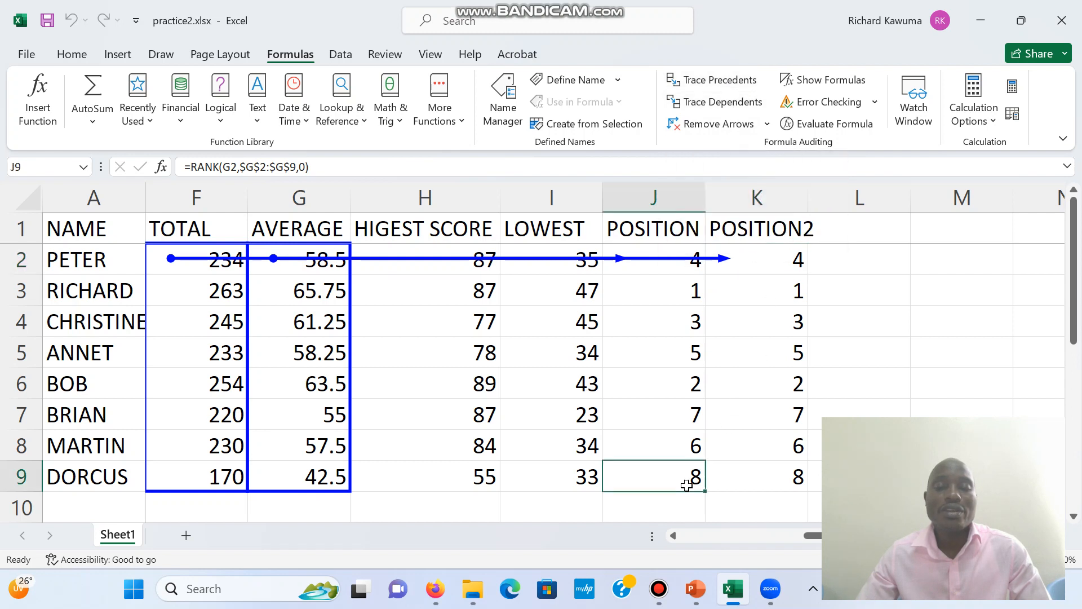
pyautogui.click(715, 85)
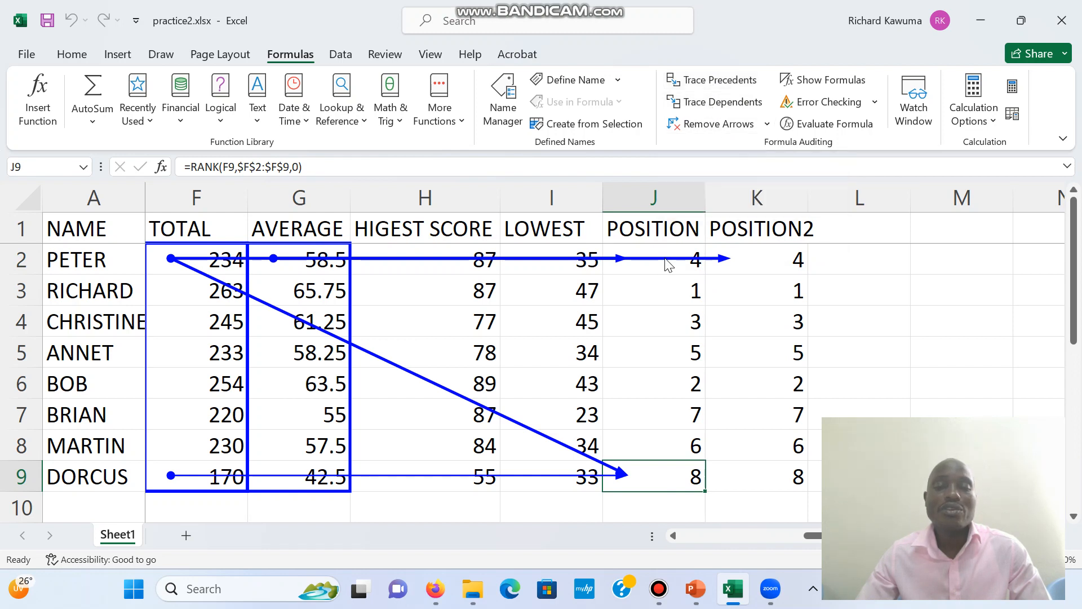
pyautogui.click(721, 133)
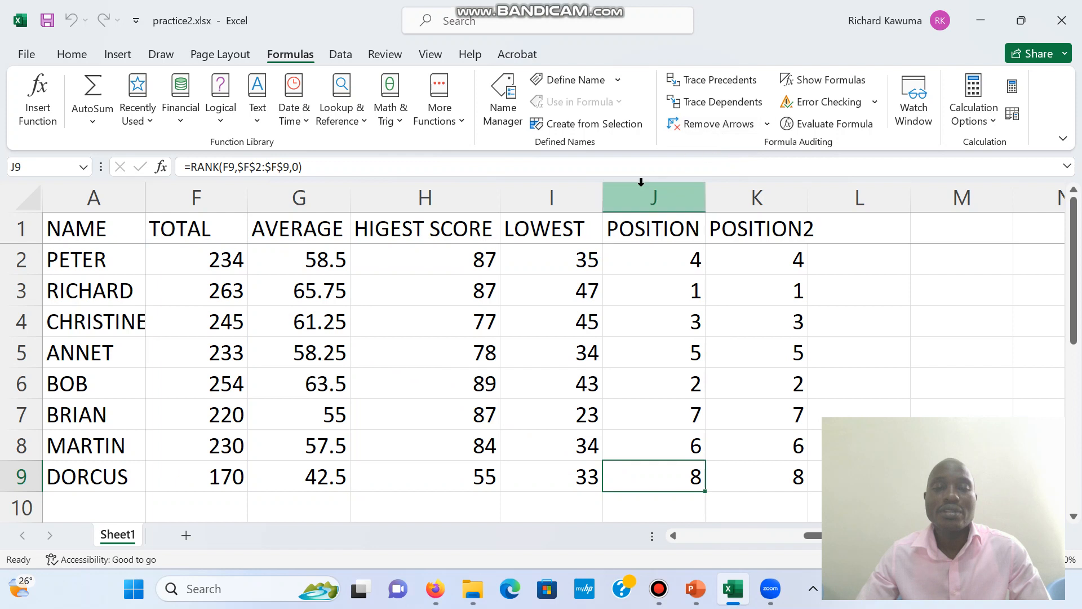
# Trace the precedents of H2, check J9 for dependents and precedents, and clear all tracer arrows
pyautogui.click(488, 260)
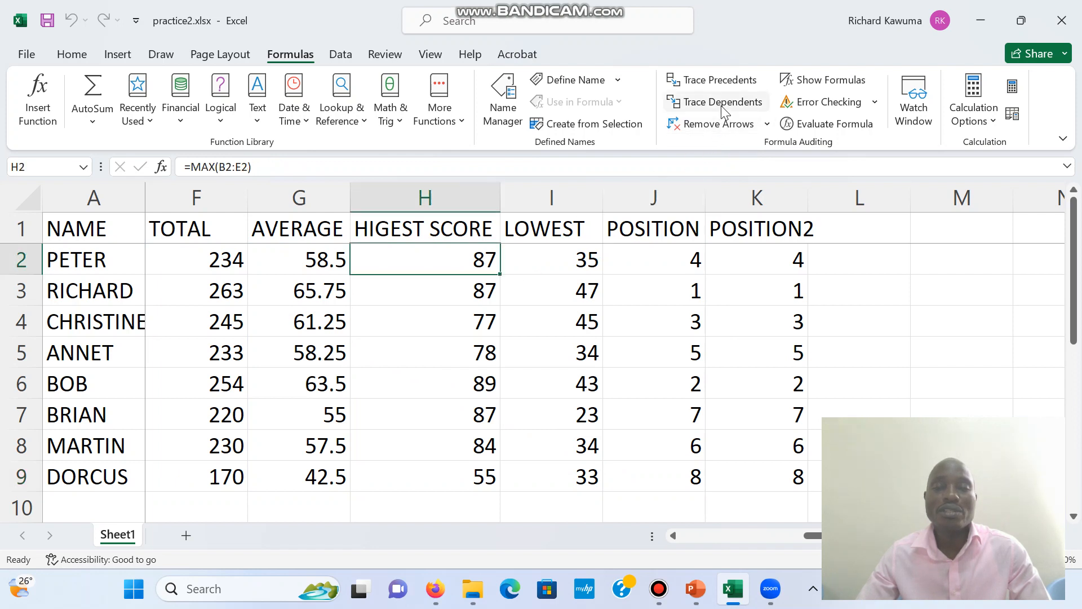
pyautogui.click(731, 88)
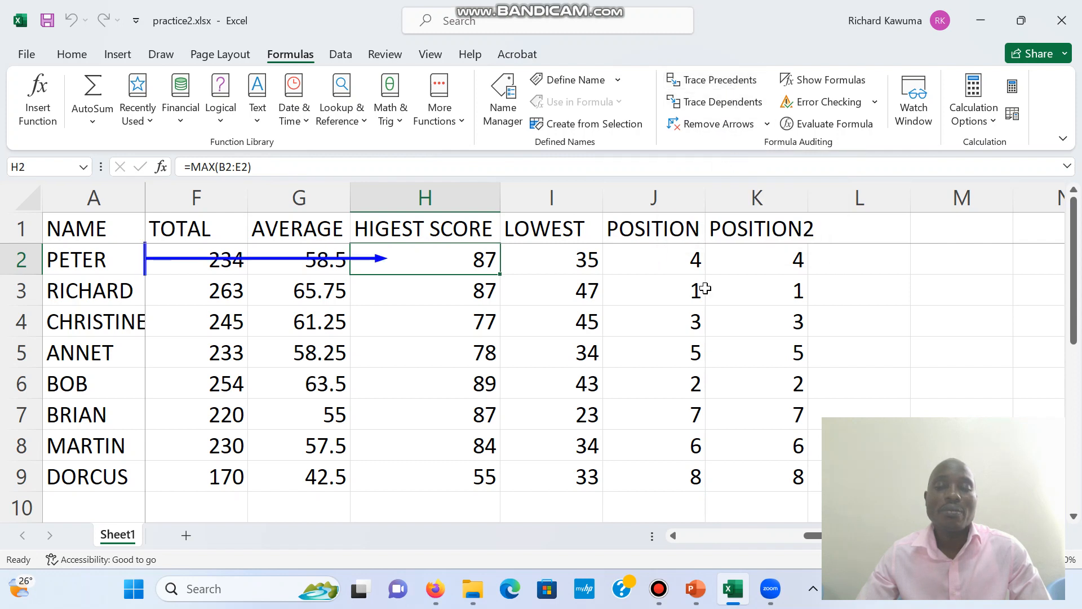
pyautogui.click(663, 479)
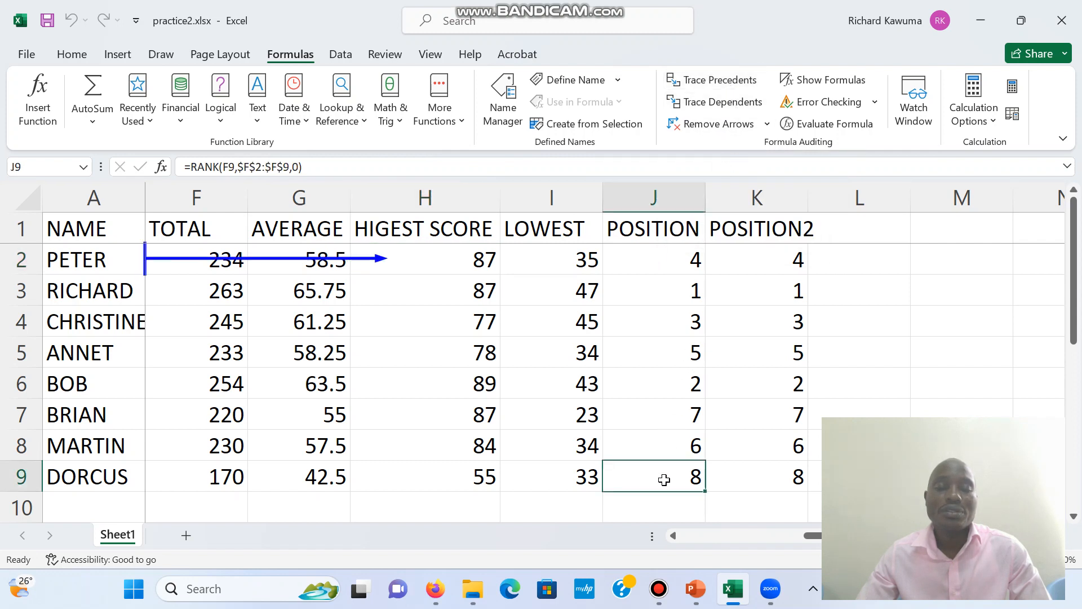
pyautogui.click(731, 106)
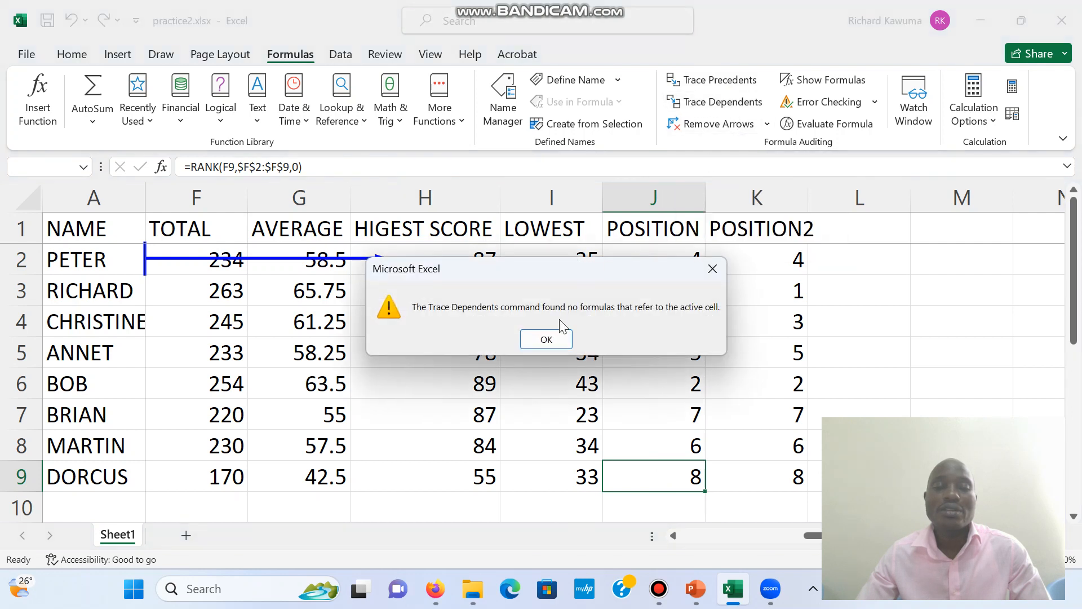
pyautogui.click(547, 339)
pyautogui.click(714, 85)
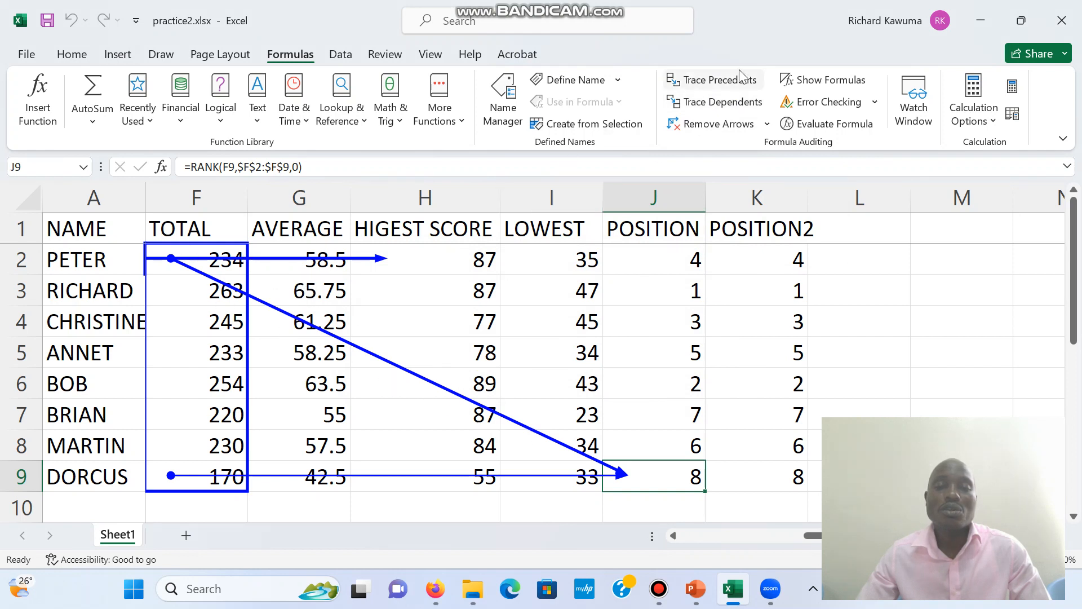
pyautogui.click(711, 123)
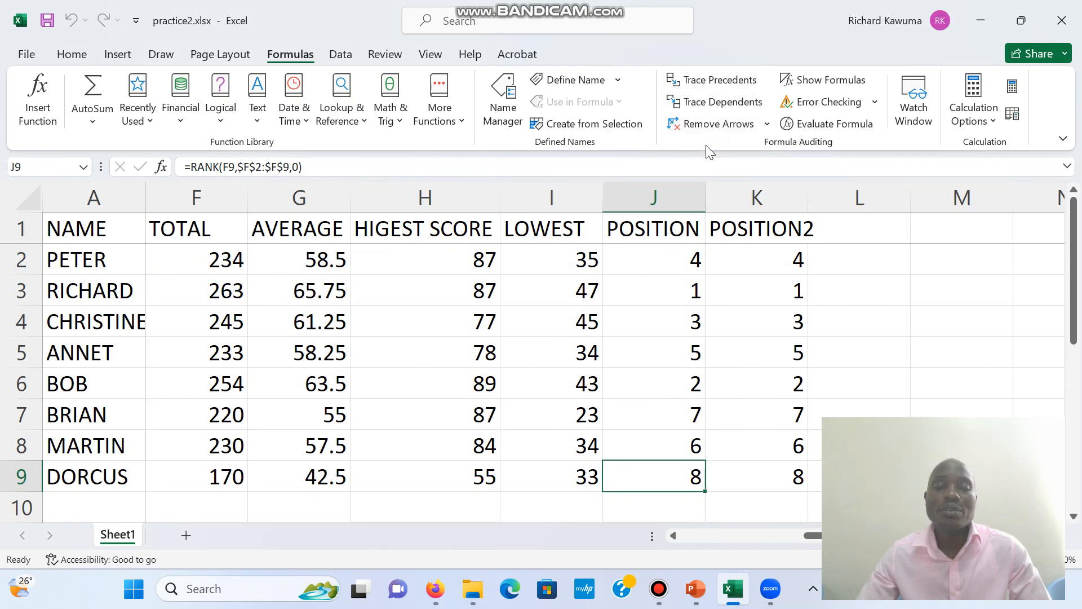
# Trace the precedents of the RANK formula in K9 and remove its arrows
pyautogui.click(759, 478)
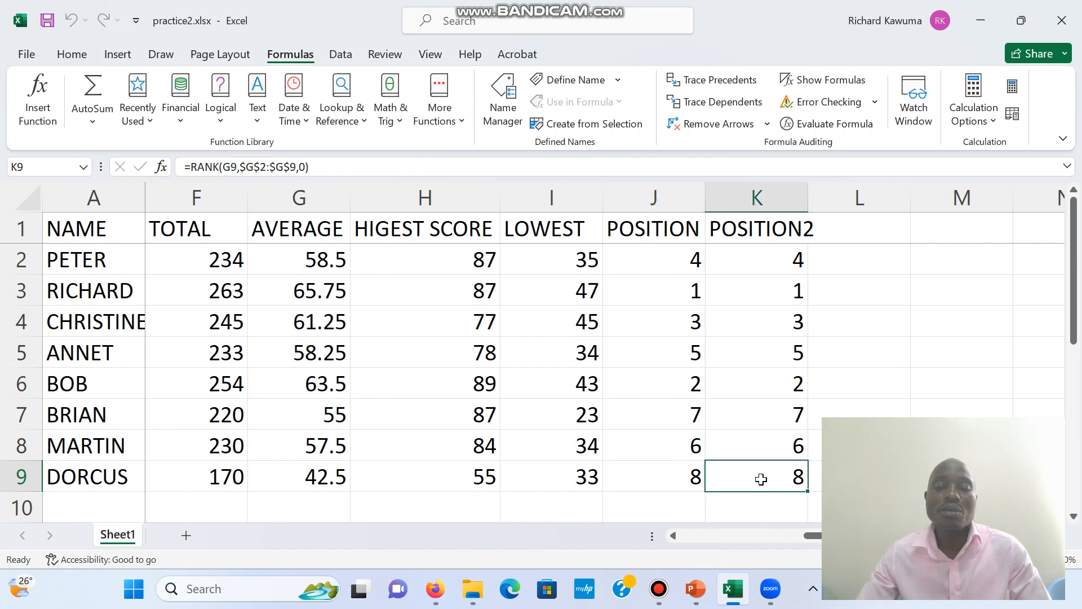
pyautogui.click(731, 83)
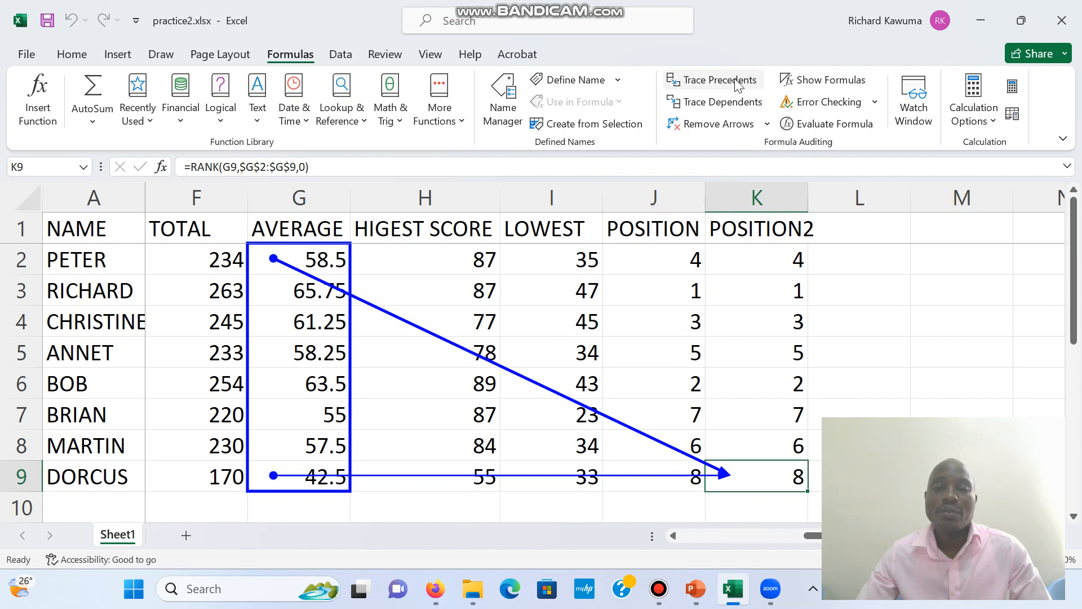
pyautogui.click(724, 127)
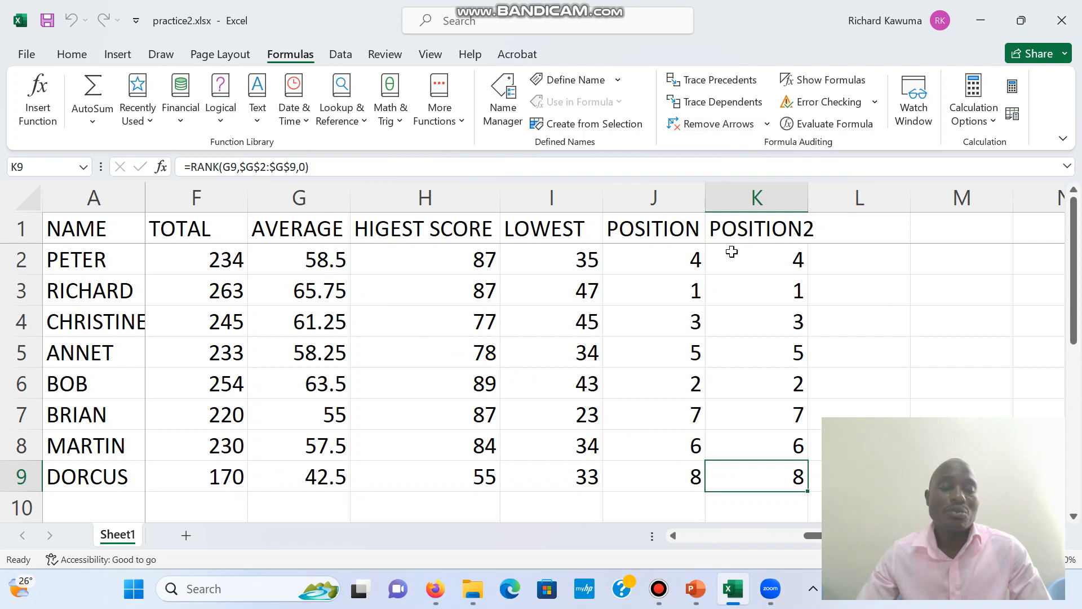
# Show the formulas in the sheet's cells instead of their results and review them across the TOTAL to POSITION columns
pyautogui.click(667, 257)
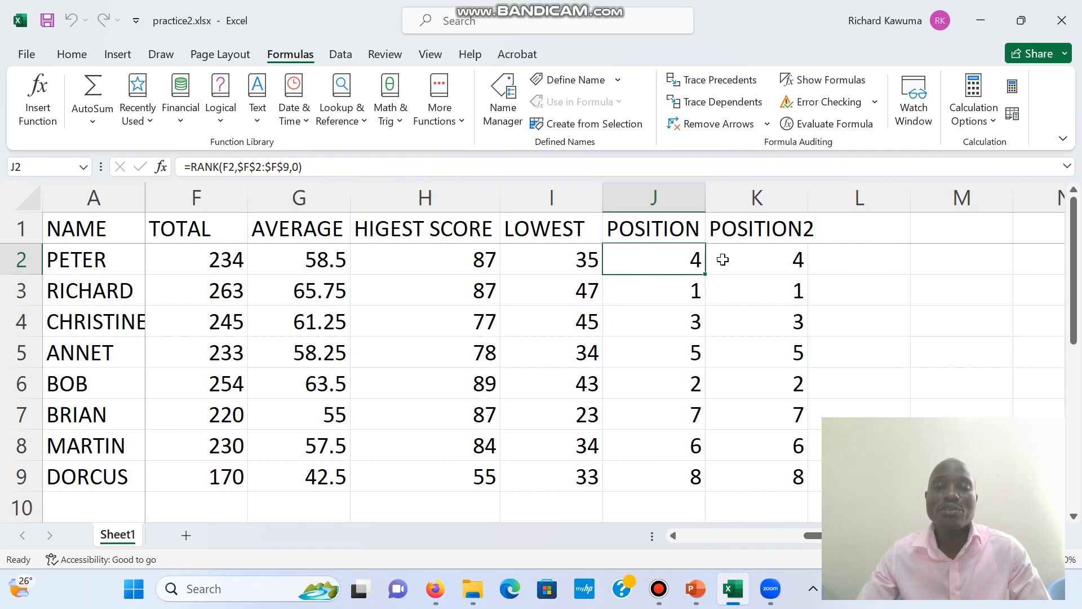
pyautogui.click(836, 86)
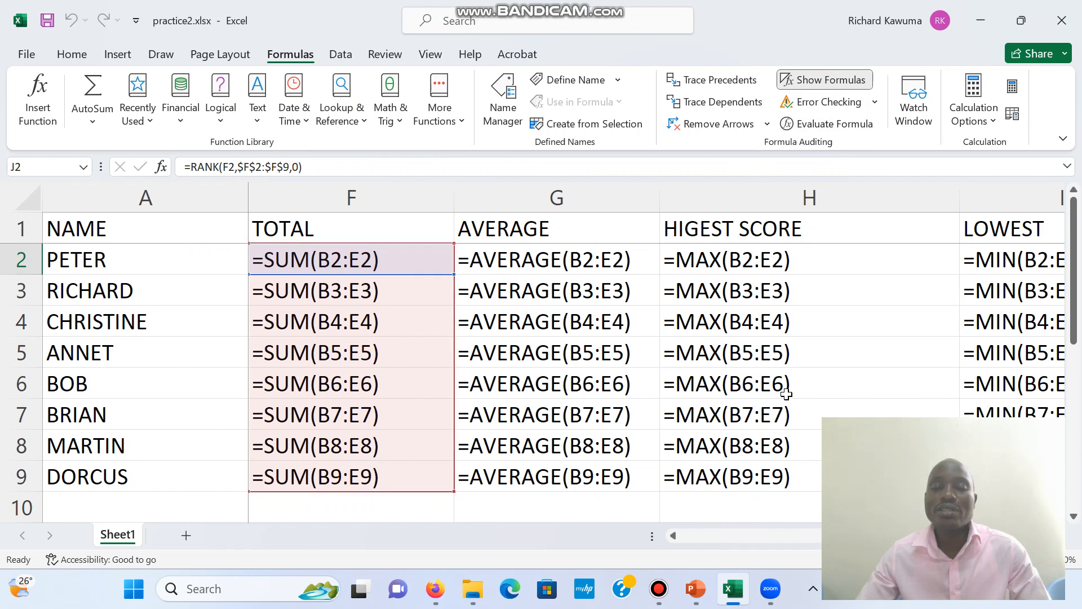
pyautogui.hscroll(3, 654, 350)
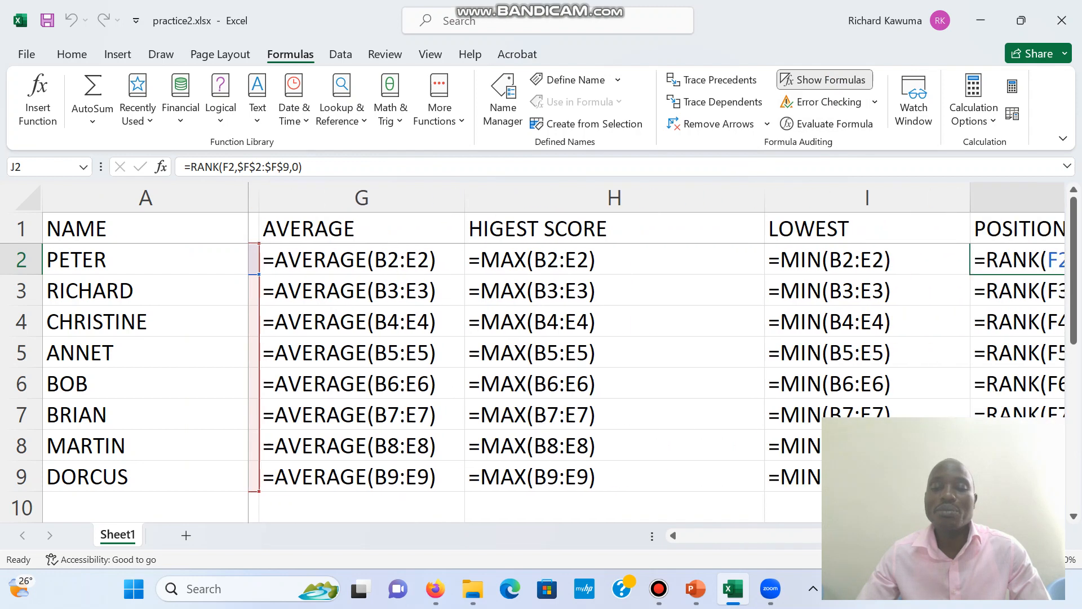
pyautogui.hscroll(-7, 654, 349)
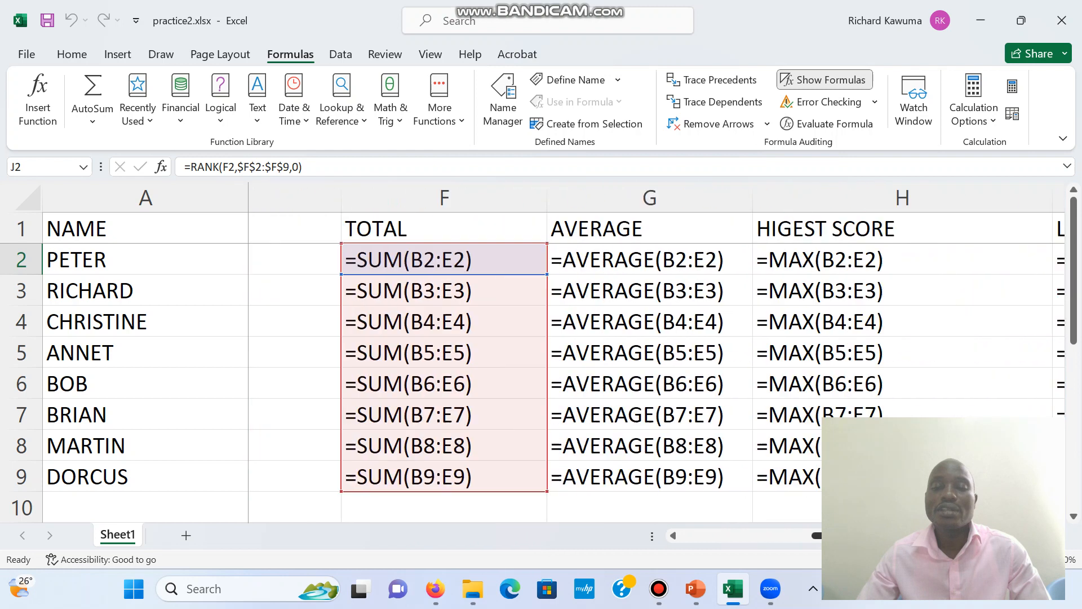
# Review the remaining formulas across to the POSITION column and switch the sheet back to displaying results
pyautogui.hscroll(3, 654, 350)
pyautogui.hscroll(3, 930, 389)
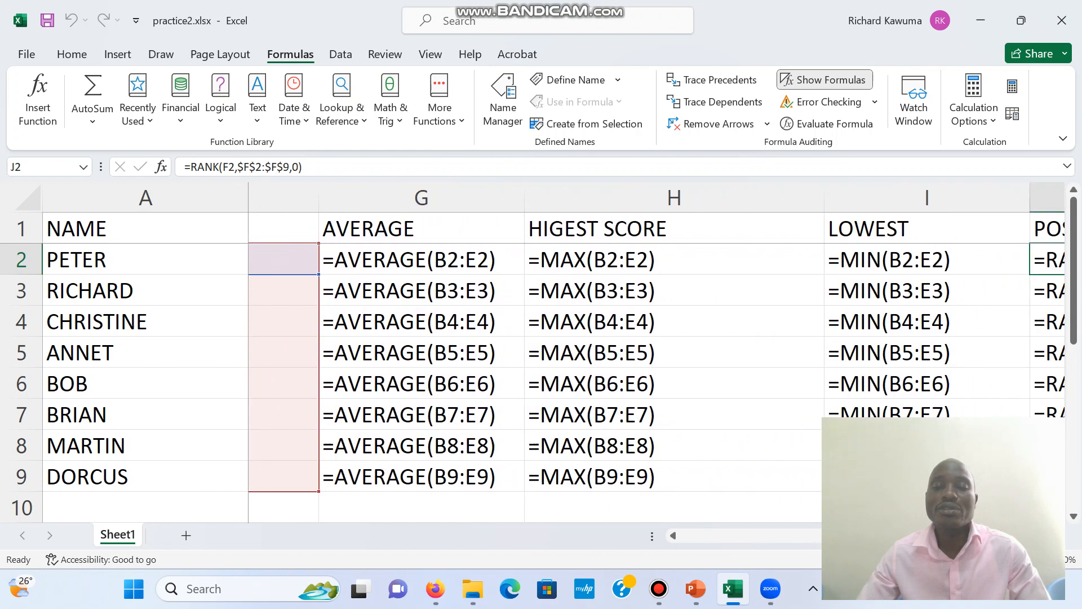
pyautogui.click(848, 83)
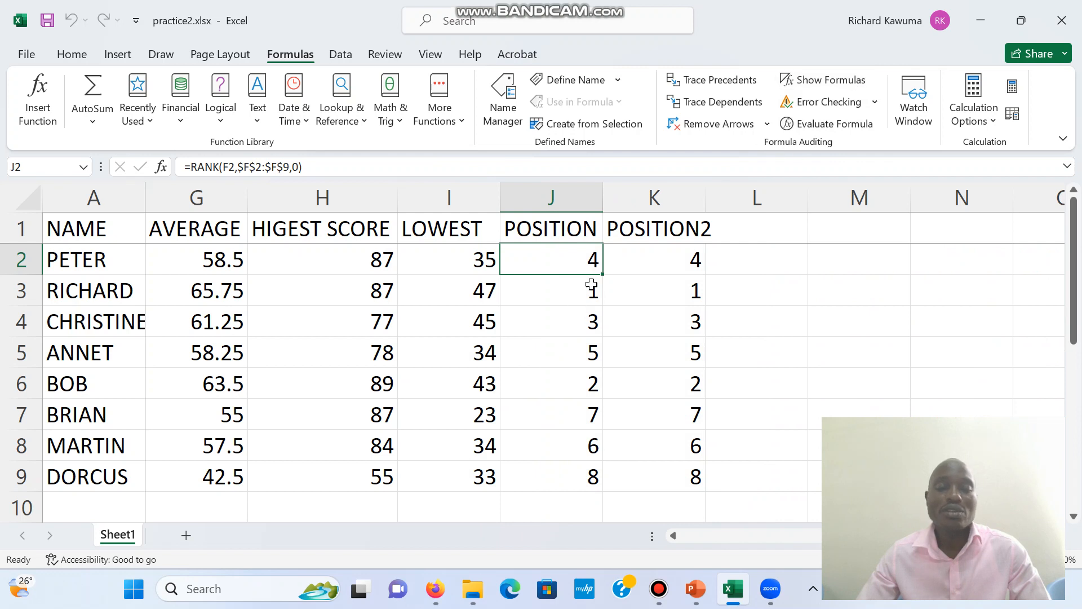
# Display the cell formulas once more with the CHEM to AVERAGE columns in view, and return the cells to showing results
pyautogui.moveTo(846, 535); pyautogui.dragTo(780, 536)
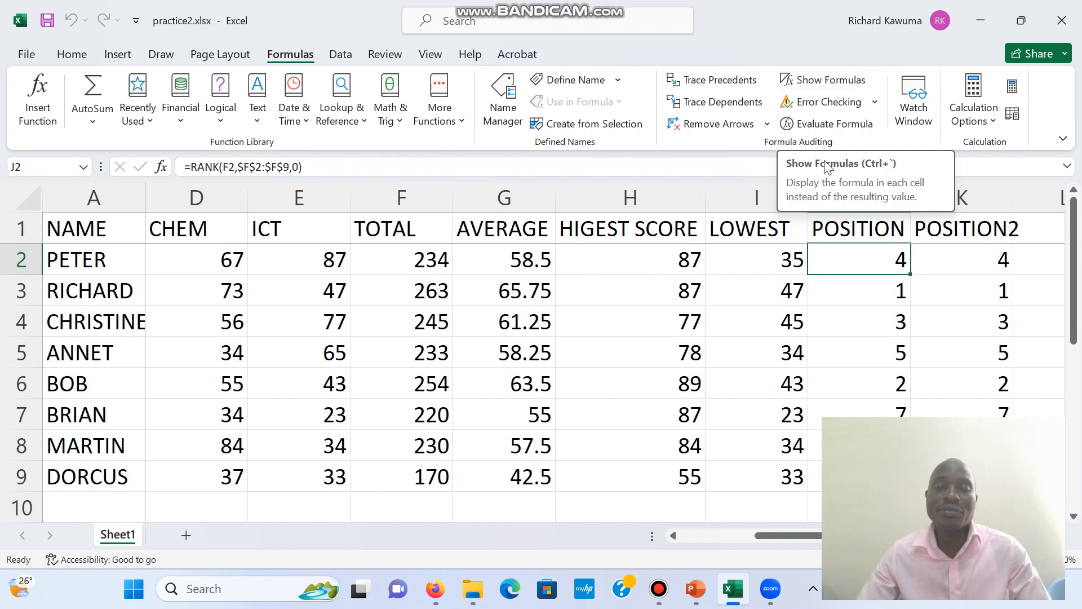
pyautogui.click(840, 81)
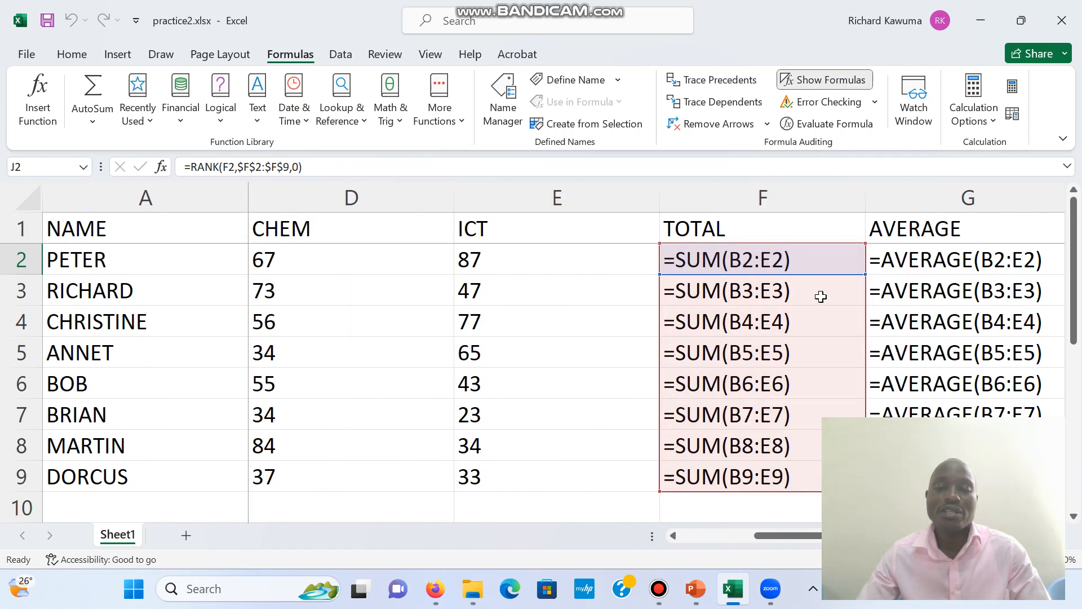
pyautogui.click(832, 84)
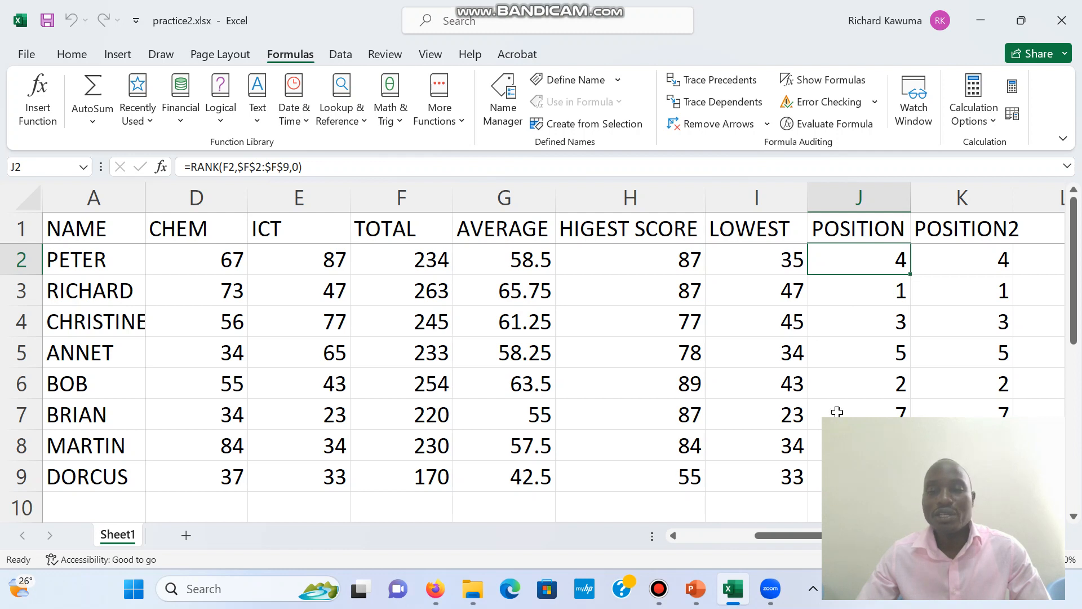
# Inspect the RANK formulas behind PETER's POSITION2 in K2 and POSITION in J2
pyautogui.click(925, 266)
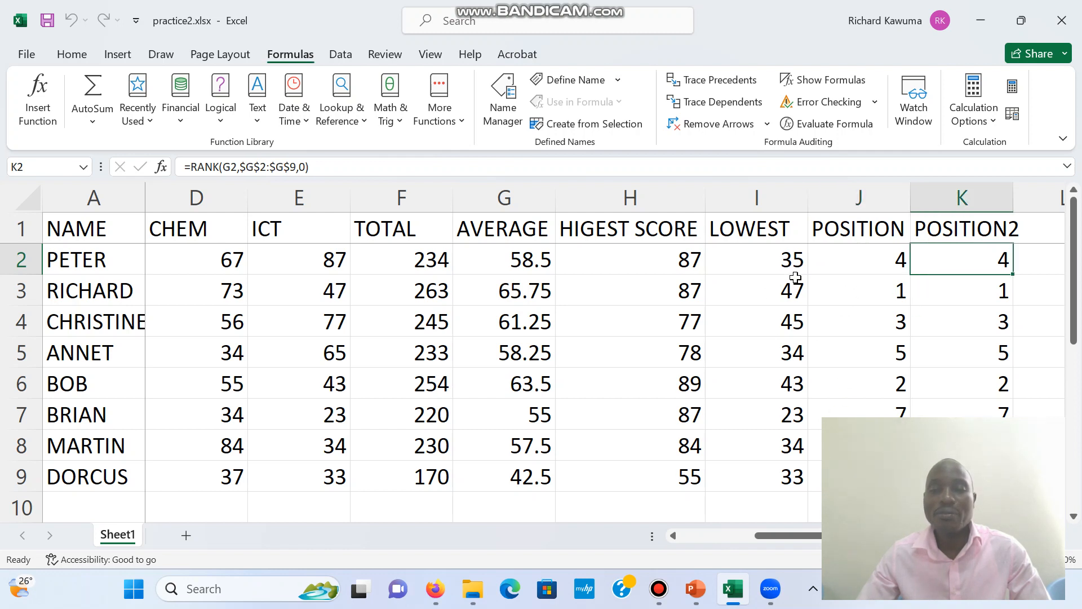
pyautogui.click(819, 270)
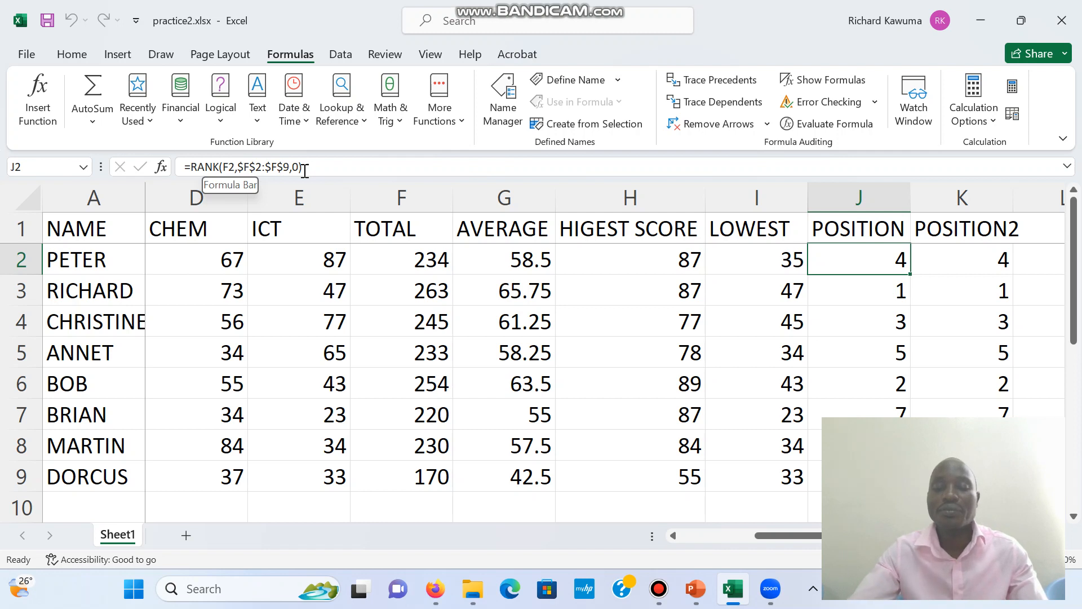
pyautogui.press('super+i')
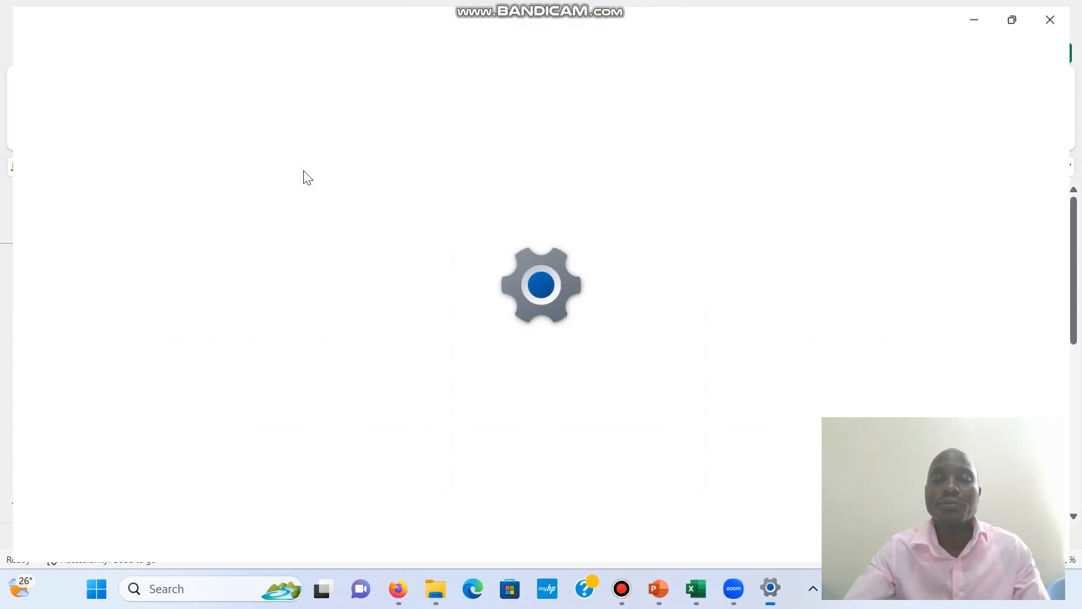